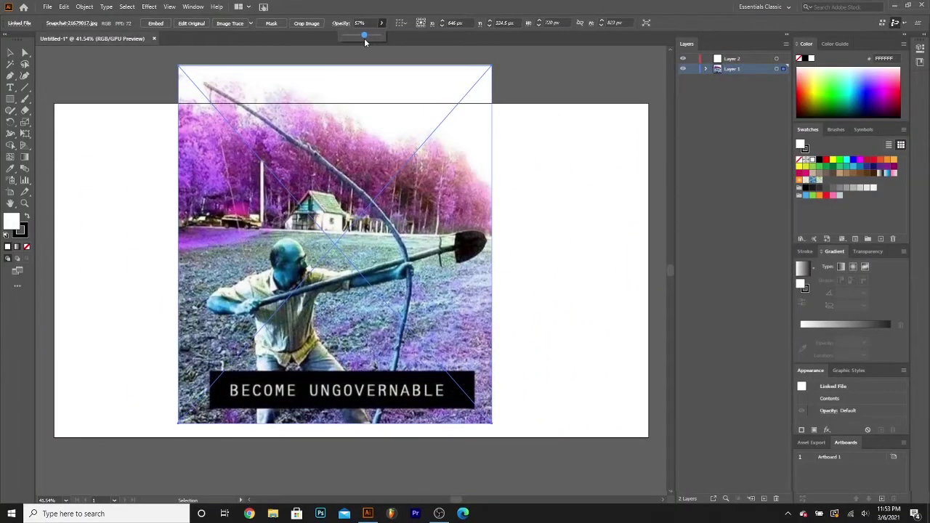
Lower the placed archer photo's opacity to about 57% so it can serve as a tracing reference
{"action": "left_click", "coordinate": [365, 38]}
{"action": "left_click", "coordinate": [530, 87]}
{"action": "key", "text": "z"}
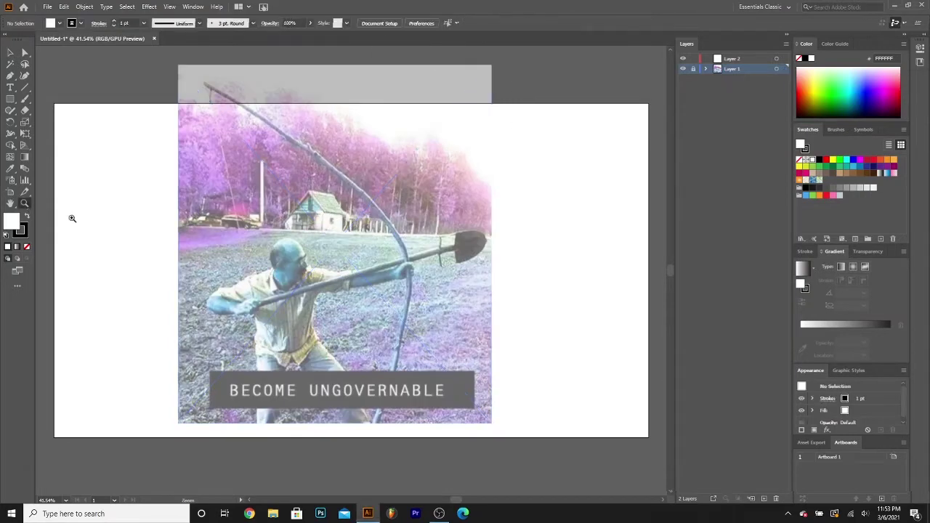
{"action": "left_click", "coordinate": [375, 320]}
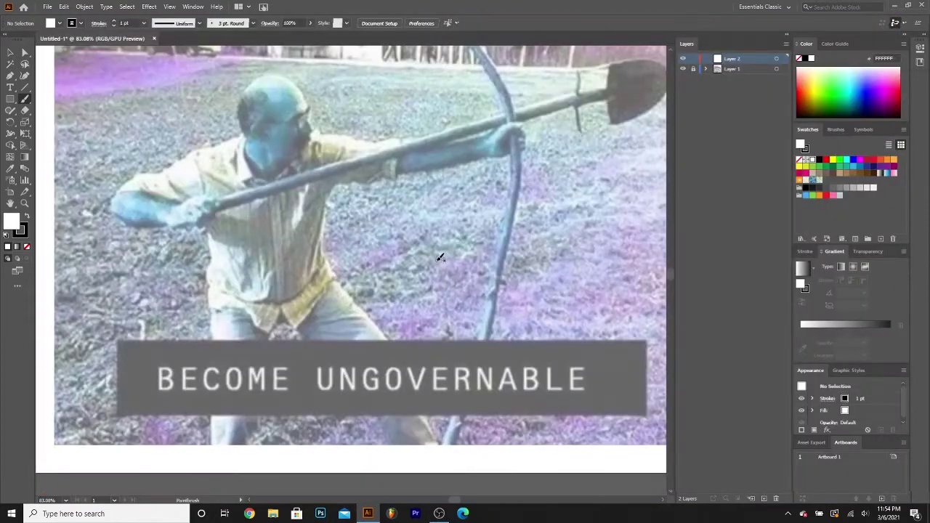
Try to trace the man's head and body outline with the 3 pt. Round brush, and undo the strokes
{"action": "left_click_drag", "start_coordinate": [243, 135], "coordinate": [293, 166]}
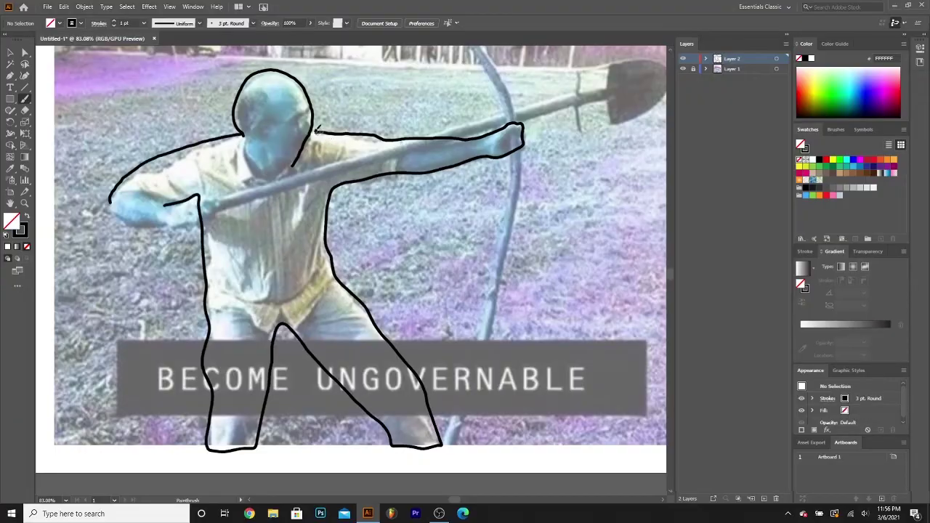
{"action": "left_click_drag", "start_coordinate": [286, 124], "coordinate": [261, 121]}
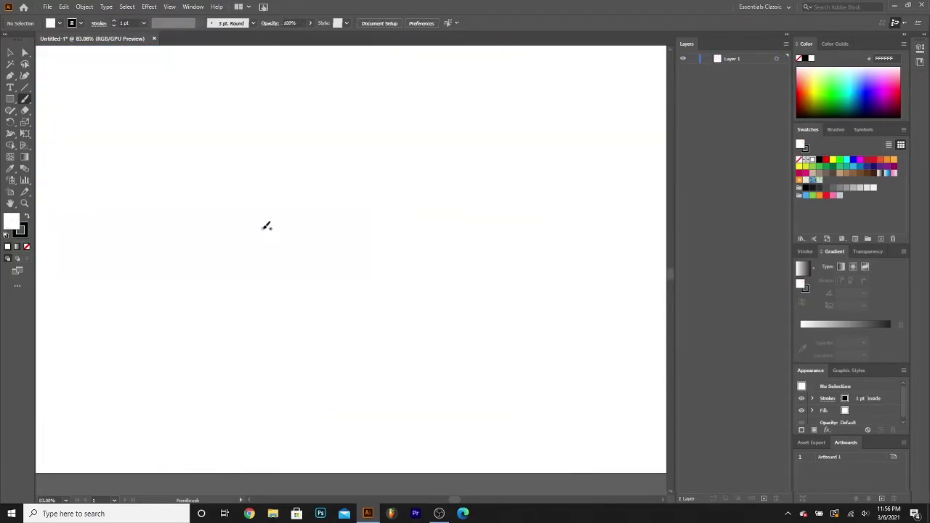
{"action": "key", "text": "ctrl+z"}
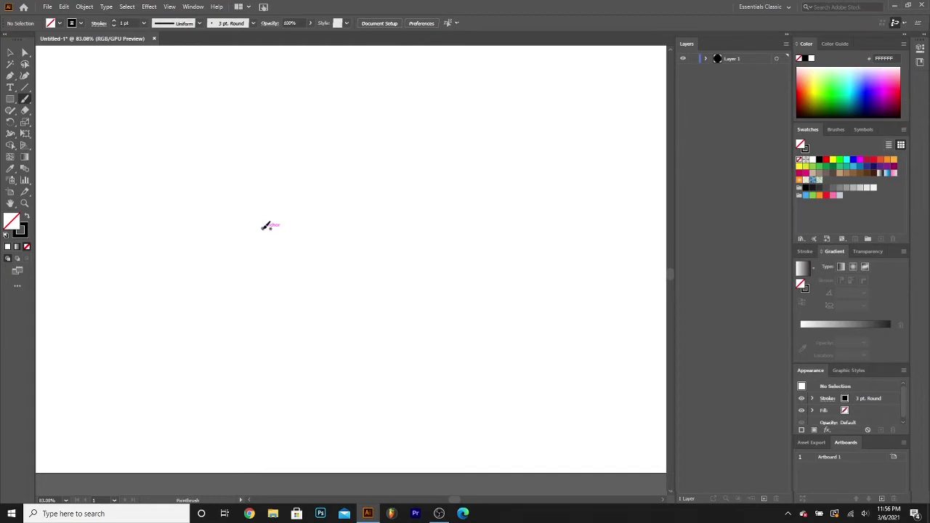
{"action": "key", "text": "ctrl+z"}
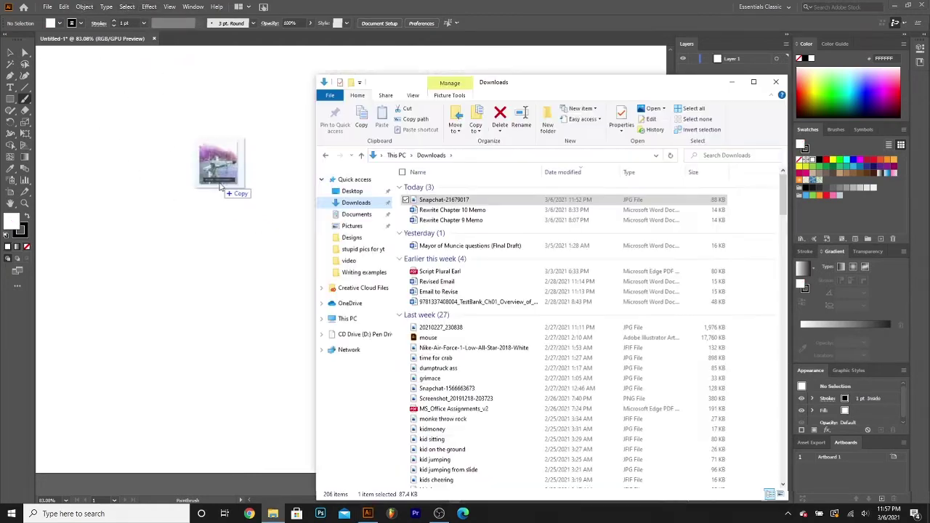
Place the Snapchat-21679017 image from the Downloads folder on the empty artboard again
{"action": "left_click_drag", "start_coordinate": [228, 187], "coordinate": [232, 190]}
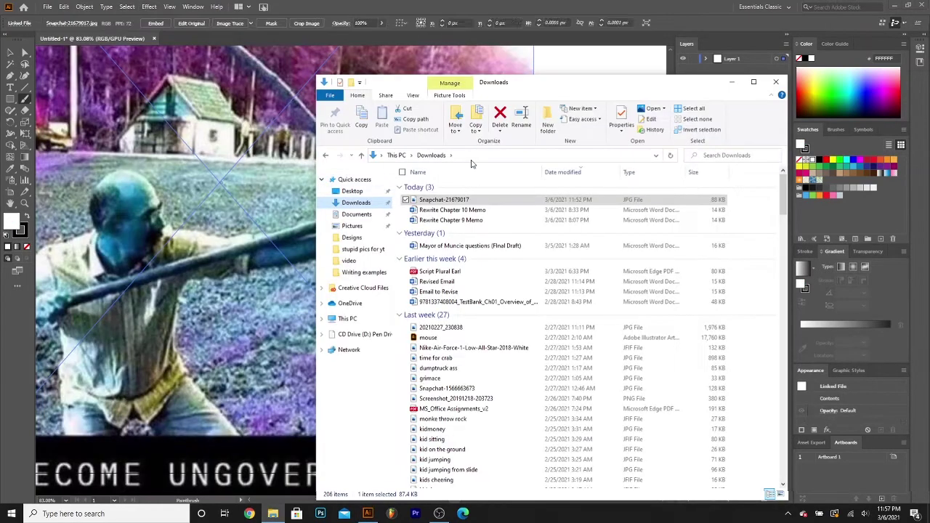
{"action": "left_click", "coordinate": [732, 81]}
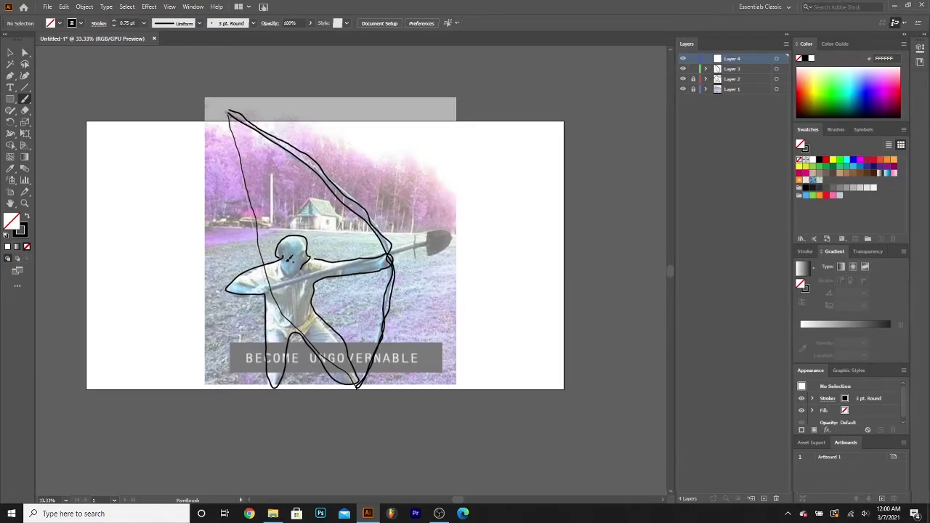
Trace the shovel's handle and blade on Layer 4 with the 3 pt. Round brush at 0.75 pt stroke
{"action": "key", "text": "ctrl+plus"}
{"action": "key", "text": "ctrl+minus"}
{"action": "key", "text": "ctrl+plus"}
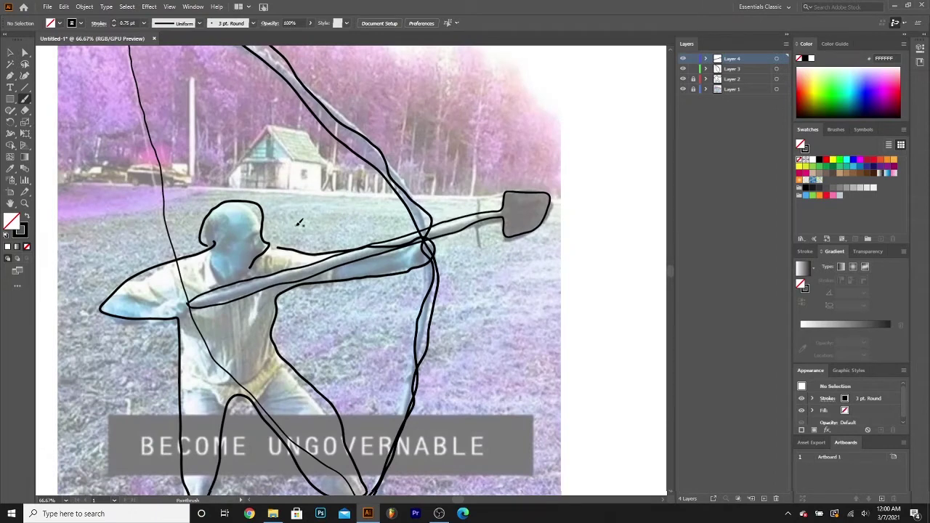
{"action": "key", "text": "ctrl+minus"}
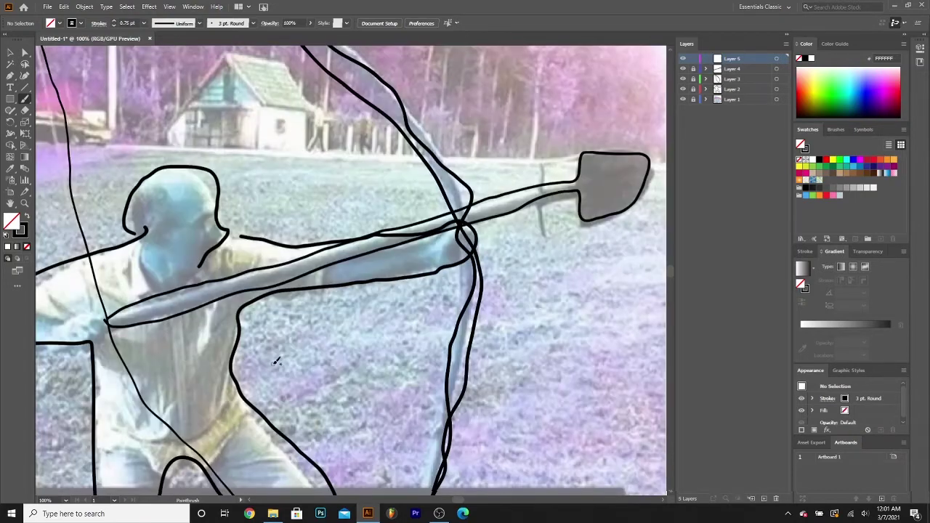
Paint a short diagonal stroke beside the man on Layer 5 and move it off the photo's left edge
{"action": "left_click_drag", "start_coordinate": [276, 357], "coordinate": [309, 328]}
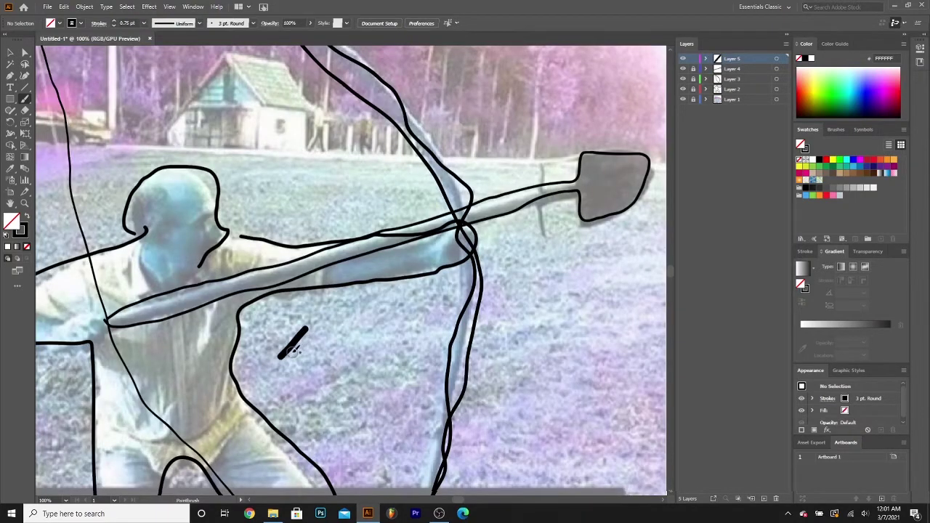
{"action": "scroll", "coordinate": [292, 350], "scroll_direction": "up", "scroll_amount": 1}
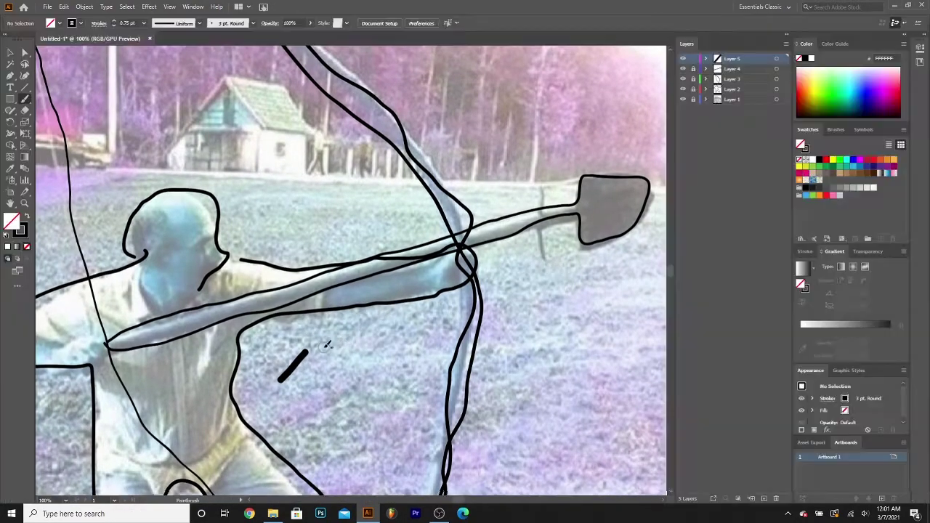
{"action": "scroll", "coordinate": [320, 341], "scroll_direction": "down", "scroll_amount": 1}
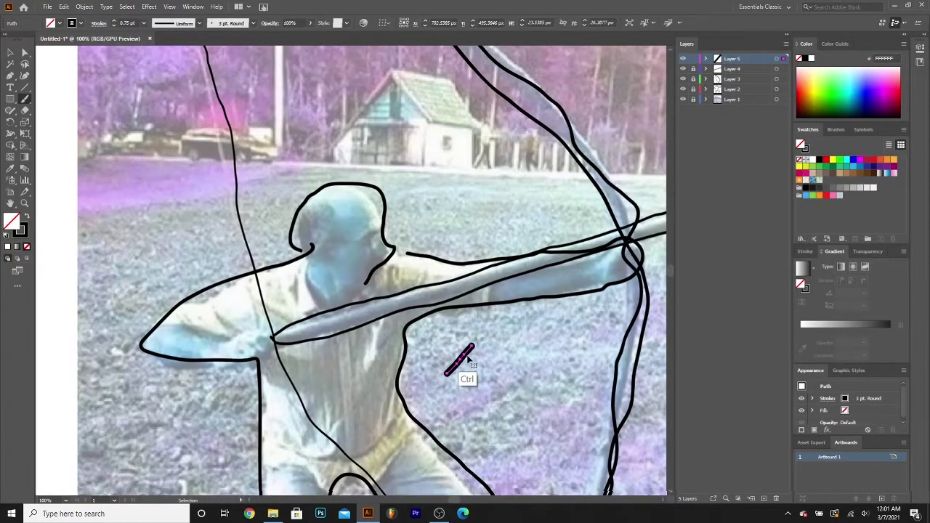
{"action": "left_click_drag", "start_coordinate": [454, 354], "coordinate": [90, 185]}
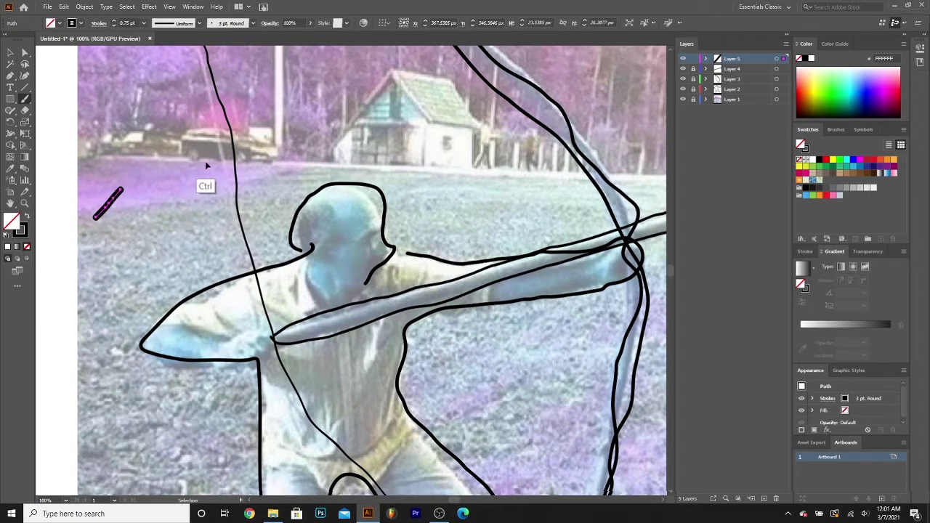
{"action": "left_click", "coordinate": [109, 148], "text": "ctrl"}
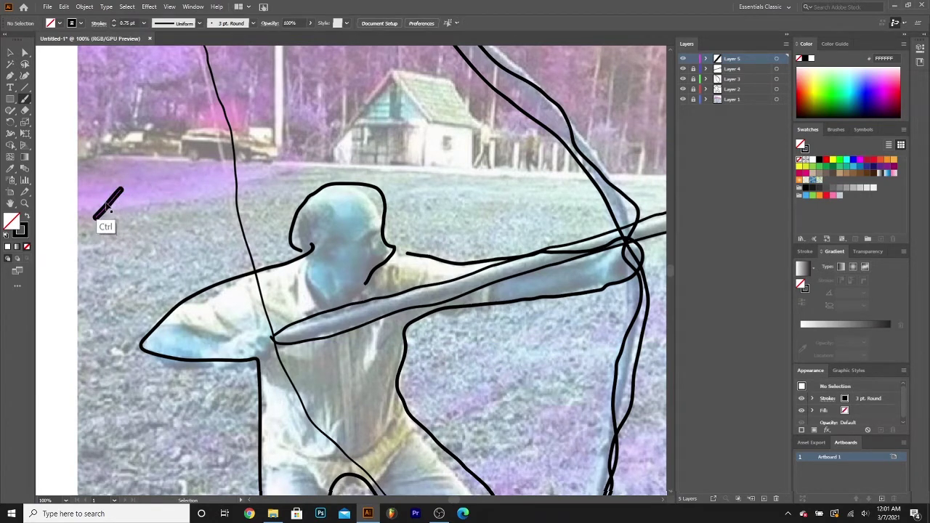
{"action": "left_click_drag", "start_coordinate": [107, 207], "coordinate": [56, 159]}
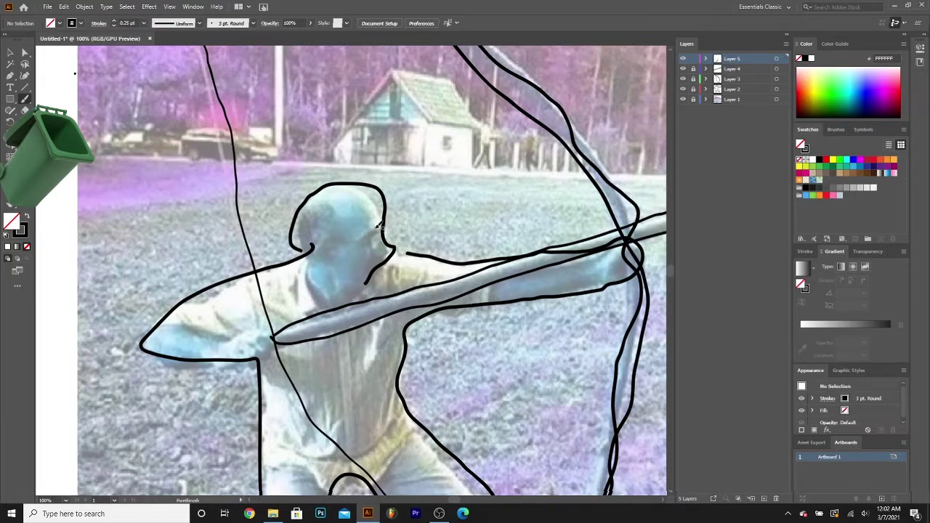
Draw the man's eyes, brow line, smile and jaw on Layer 5 with a 0.25 pt brush stroke
{"action": "left_click_drag", "start_coordinate": [362, 234], "coordinate": [386, 227]}
{"action": "left_click_drag", "start_coordinate": [384, 242], "coordinate": [322, 242]}
{"action": "left_click_drag", "start_coordinate": [373, 259], "coordinate": [350, 256]}
{"action": "scroll", "coordinate": [374, 210], "scroll_direction": "down", "scroll_amount": 1}
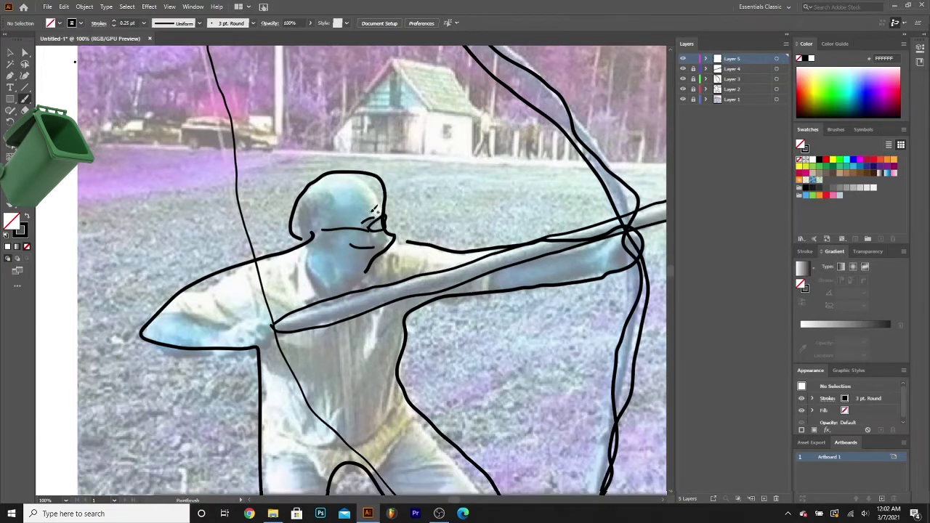
{"action": "mouse_move", "coordinate": [369, 221]}
{"action": "left_mouse_down"}
{"action": "mouse_move", "coordinate": [376, 225]}
{"action": "mouse_move", "coordinate": [355, 235]}
{"action": "mouse_move", "coordinate": [366, 232]}
{"action": "mouse_move", "coordinate": [370, 250]}
{"action": "left_mouse_up"}
{"action": "left_click_drag", "start_coordinate": [312, 244], "coordinate": [366, 272]}
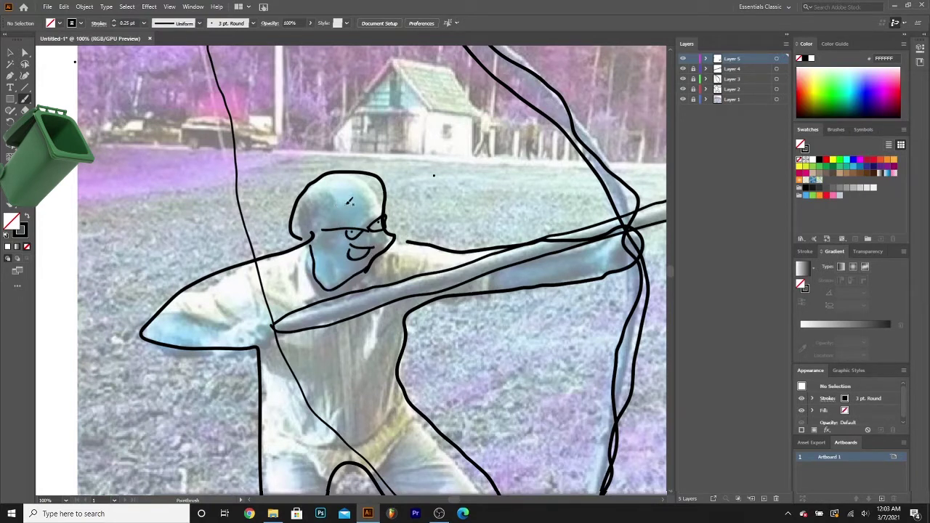
Draw a cap brim across the man's forehead, extending past the front of his face
{"action": "mouse_move", "coordinate": [330, 177]}
{"action": "left_mouse_down"}
{"action": "mouse_move", "coordinate": [327, 200]}
{"action": "mouse_move", "coordinate": [384, 205]}
{"action": "left_mouse_up"}
{"action": "key", "text": "ctrl+z"}
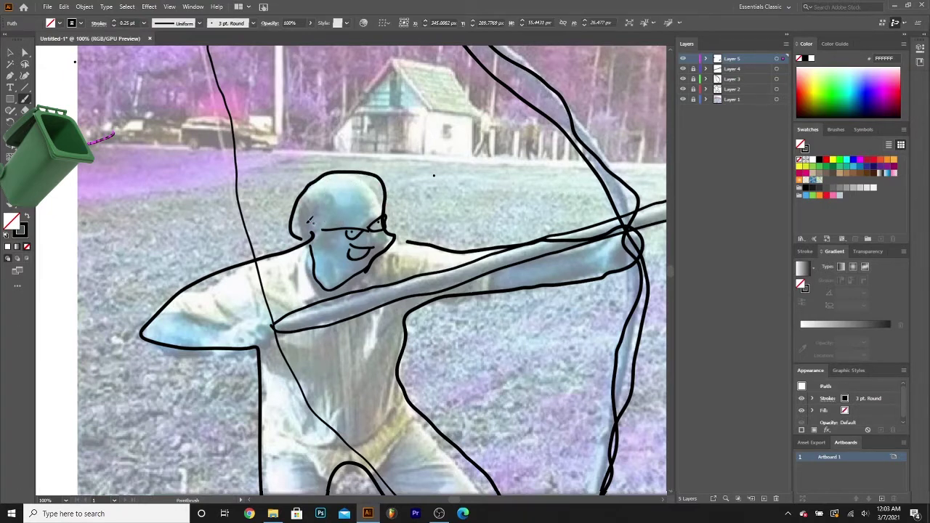
{"action": "mouse_move", "coordinate": [304, 237]}
{"action": "left_mouse_down"}
{"action": "mouse_move", "coordinate": [419, 177]}
{"action": "mouse_move", "coordinate": [404, 190]}
{"action": "left_mouse_up"}
{"action": "scroll", "coordinate": [449, 193], "scroll_direction": "down", "scroll_amount": 1}
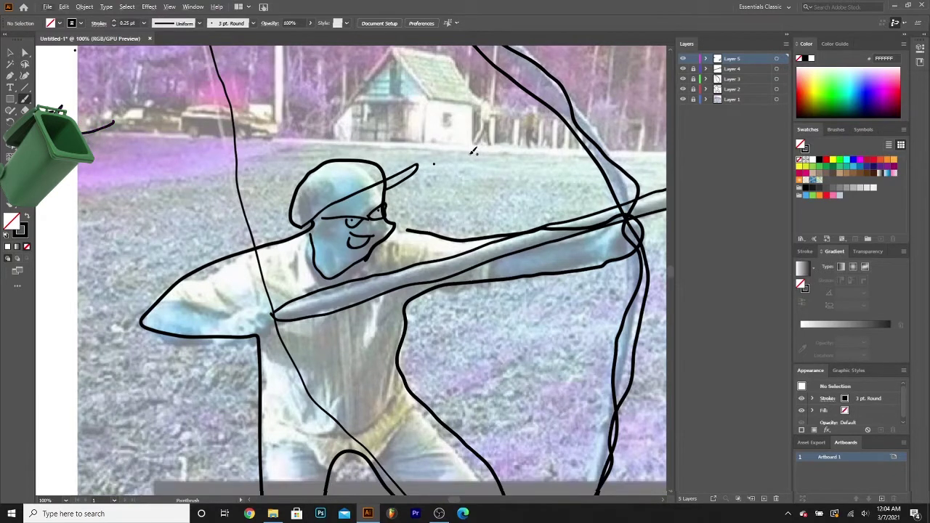
{"action": "mouse_move", "coordinate": [465, 155]}
{"action": "left_mouse_down"}
{"action": "mouse_move", "coordinate": [483, 375]}
{"action": "mouse_move", "coordinate": [442, 311]}
{"action": "mouse_move", "coordinate": [396, 178]}
{"action": "mouse_move", "coordinate": [397, 108]}
{"action": "mouse_move", "coordinate": [511, 72]}
{"action": "left_mouse_up"}
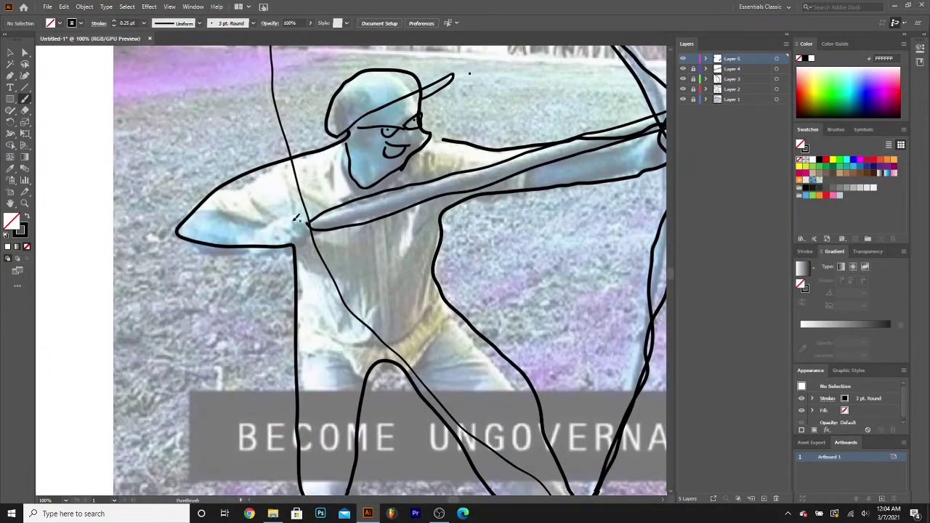
Move the traced bow and its bowstring away from the man to the blank area left of the photo
{"action": "key", "text": "ctrl+minus"}
{"action": "key", "text": "ctrl+minus"}
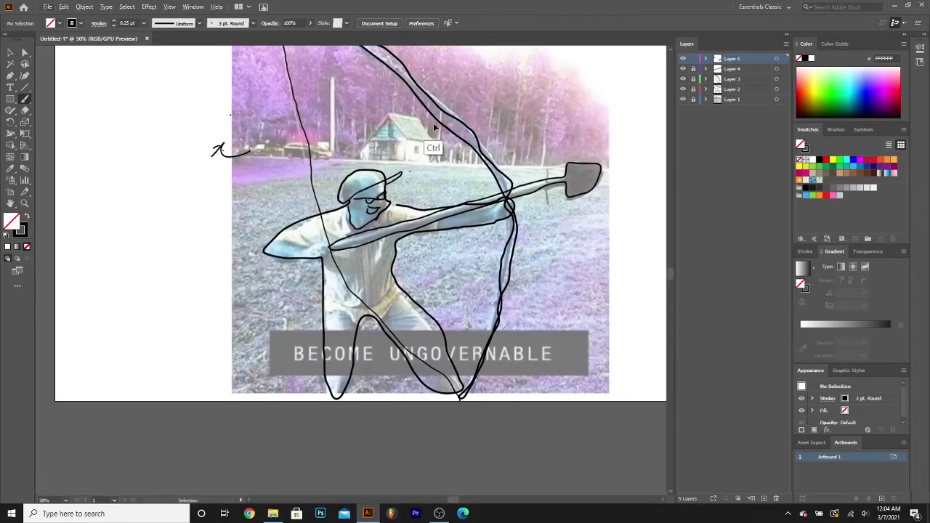
{"action": "left_click_drag", "start_coordinate": [446, 128], "coordinate": [110, 113]}
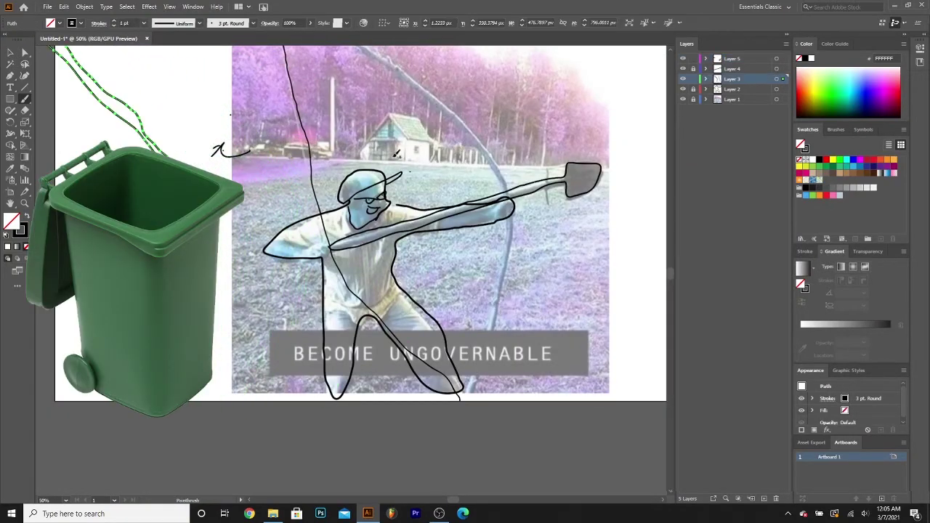
{"action": "mouse_move", "coordinate": [311, 150]}
{"action": "left_mouse_down"}
{"action": "mouse_move", "coordinate": [263, 166]}
{"action": "mouse_move", "coordinate": [106, 179]}
{"action": "left_mouse_up"}
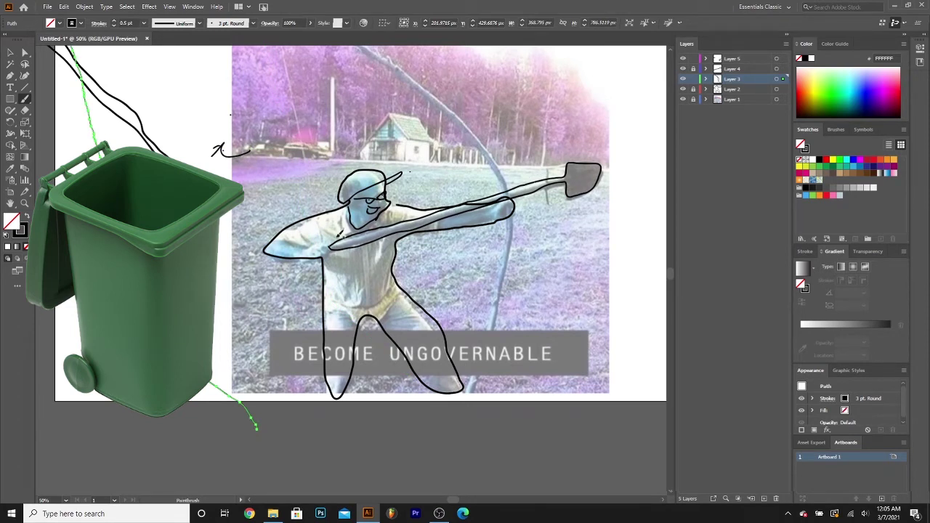
{"action": "key", "text": "Tab"}
{"action": "key", "text": "Tab"}
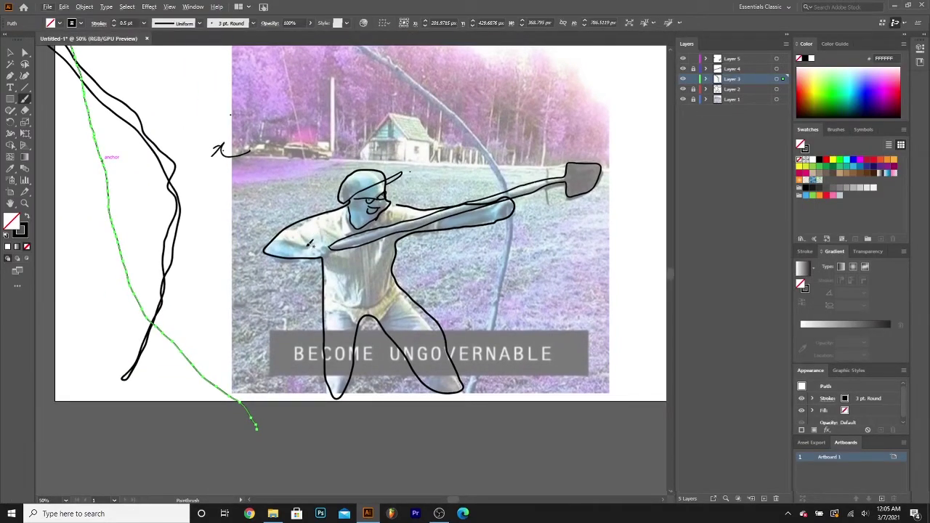
Draw the rear hand and forearm fold, and the shirt's hem line across the hips, with a 0.5 pt stroke
{"action": "key", "text": "ctrl+equal"}
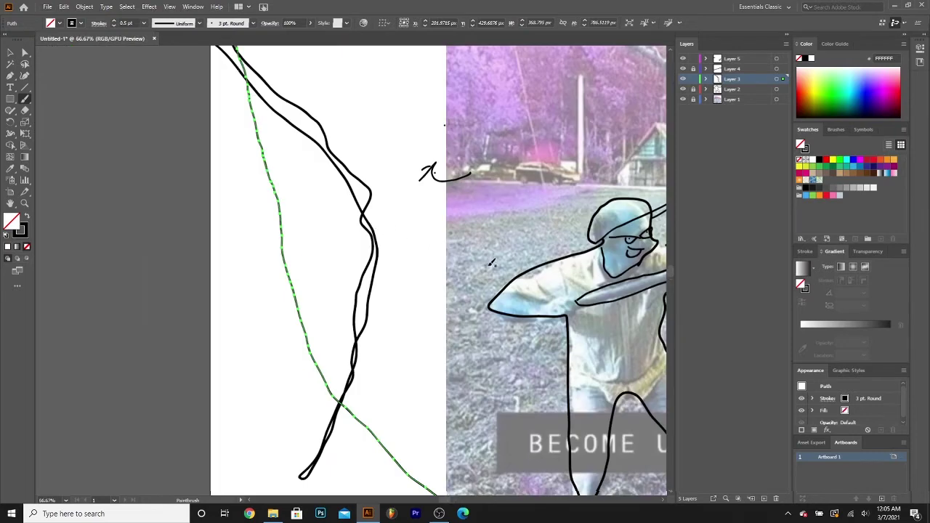
{"action": "key", "text": "ctrl+minus"}
{"action": "key", "text": "ctrl+equal"}
{"action": "key", "text": "ctrl+equal"}
{"action": "left_click_drag", "start_coordinate": [461, 243], "coordinate": [257, 206]}
{"action": "left_click_drag", "start_coordinate": [515, 270], "coordinate": [337, 246]}
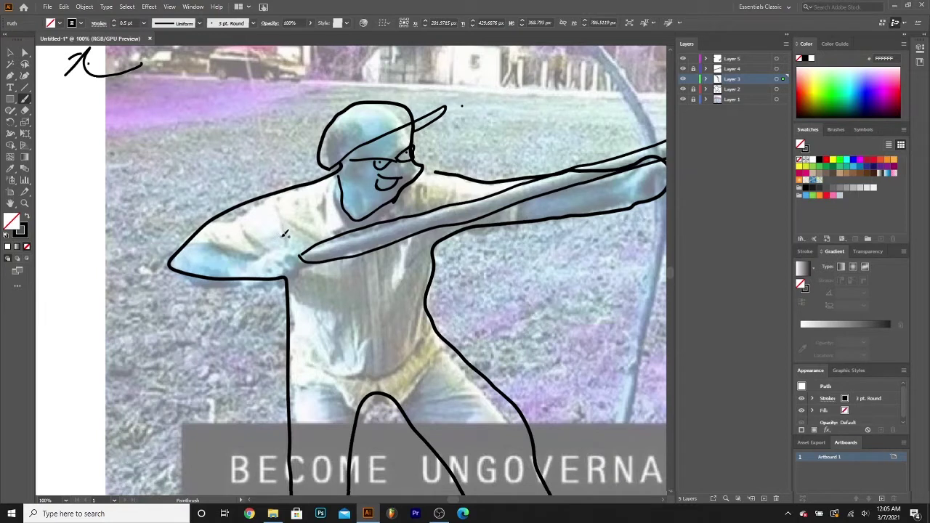
{"action": "mouse_move", "coordinate": [281, 233]}
{"action": "left_mouse_down"}
{"action": "mouse_move", "coordinate": [255, 253]}
{"action": "mouse_move", "coordinate": [295, 247]}
{"action": "mouse_move", "coordinate": [307, 255]}
{"action": "mouse_move", "coordinate": [283, 278]}
{"action": "left_mouse_up"}
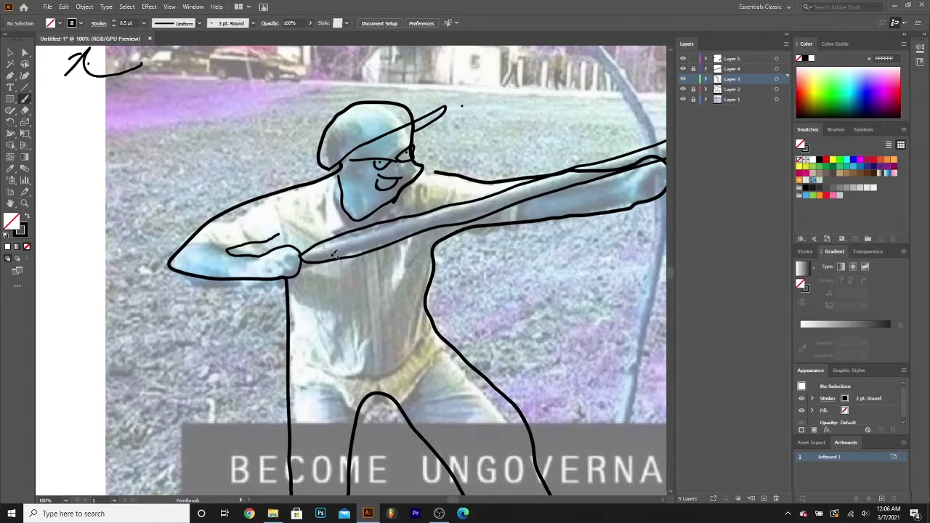
{"action": "scroll", "coordinate": [289, 232], "scroll_direction": "down", "scroll_amount": 2}
{"action": "mouse_move", "coordinate": [284, 294]}
{"action": "left_mouse_down"}
{"action": "mouse_move", "coordinate": [339, 320]}
{"action": "mouse_move", "coordinate": [386, 312]}
{"action": "mouse_move", "coordinate": [435, 271]}
{"action": "left_mouse_up"}
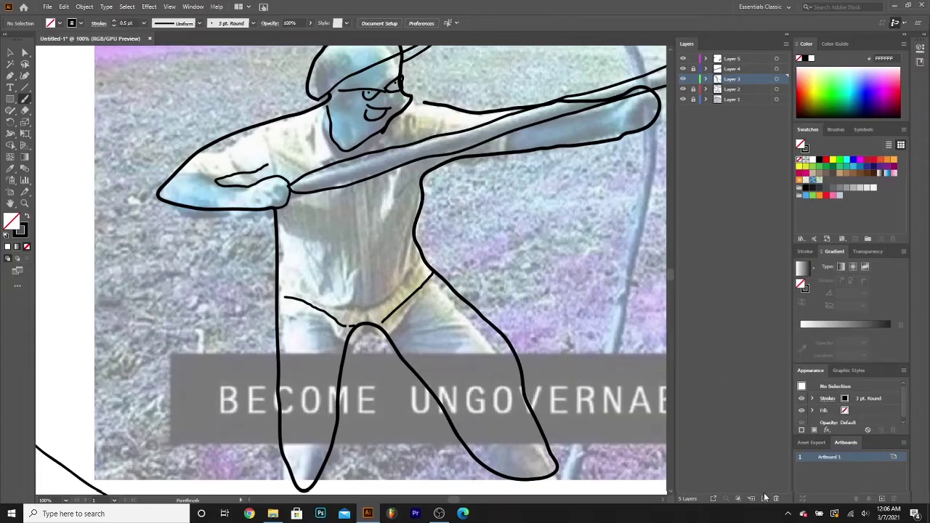
Create a new layer and draw the shirt's centre line, collar and both sleeve cuffs on it
{"action": "left_click", "coordinate": [764, 497]}
{"action": "left_click_drag", "start_coordinate": [371, 186], "coordinate": [371, 305]}
{"action": "mouse_move", "coordinate": [320, 112]}
{"action": "left_mouse_down"}
{"action": "mouse_move", "coordinate": [317, 144]}
{"action": "mouse_move", "coordinate": [402, 114]}
{"action": "left_mouse_up"}
{"action": "left_click_drag", "start_coordinate": [507, 153], "coordinate": [520, 111]}
{"action": "left_click_drag", "start_coordinate": [180, 173], "coordinate": [222, 174]}
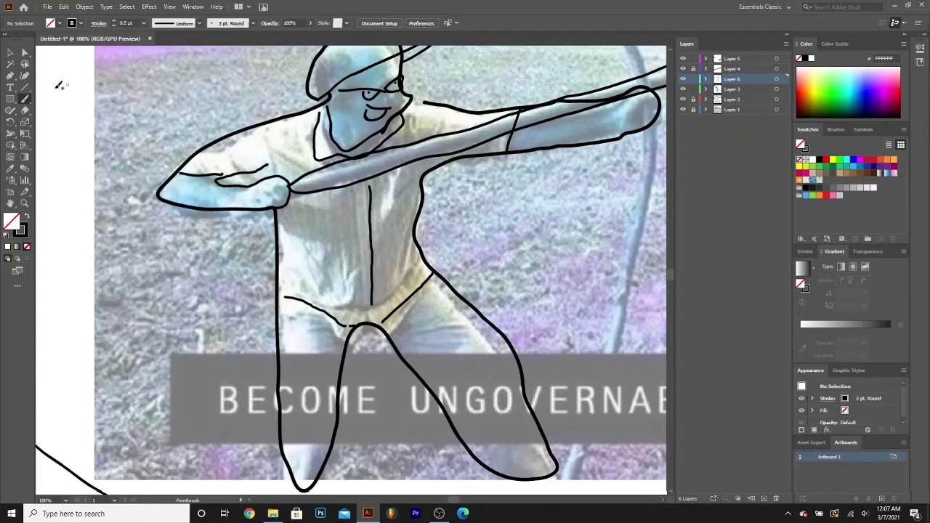
Fill the man's body outline on Layer 2 with purple B141F9
{"action": "left_click", "coordinate": [25, 52]}
{"action": "key", "text": "ctrl+a"}
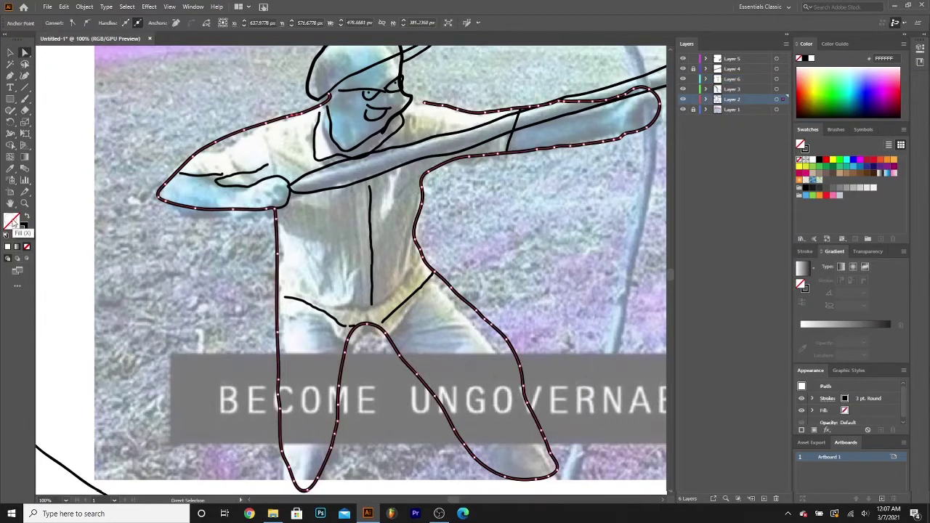
{"action": "double_click", "coordinate": [21, 228]}
{"action": "left_click_drag", "start_coordinate": [638, 328], "coordinate": [641, 260]}
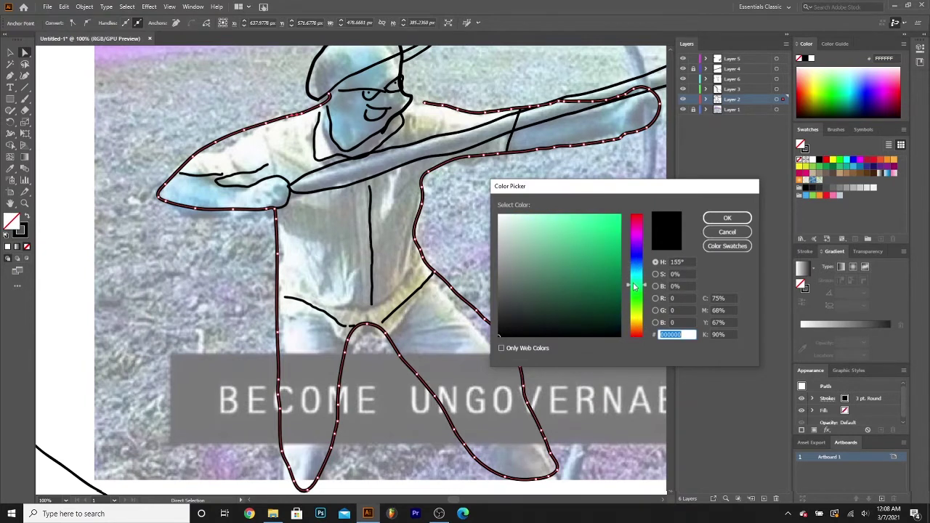
{"action": "mouse_move", "coordinate": [634, 289]}
{"action": "left_mouse_down"}
{"action": "mouse_move", "coordinate": [634, 317]}
{"action": "mouse_move", "coordinate": [591, 286]}
{"action": "mouse_move", "coordinate": [583, 226]}
{"action": "mouse_move", "coordinate": [587, 242]}
{"action": "left_mouse_up"}
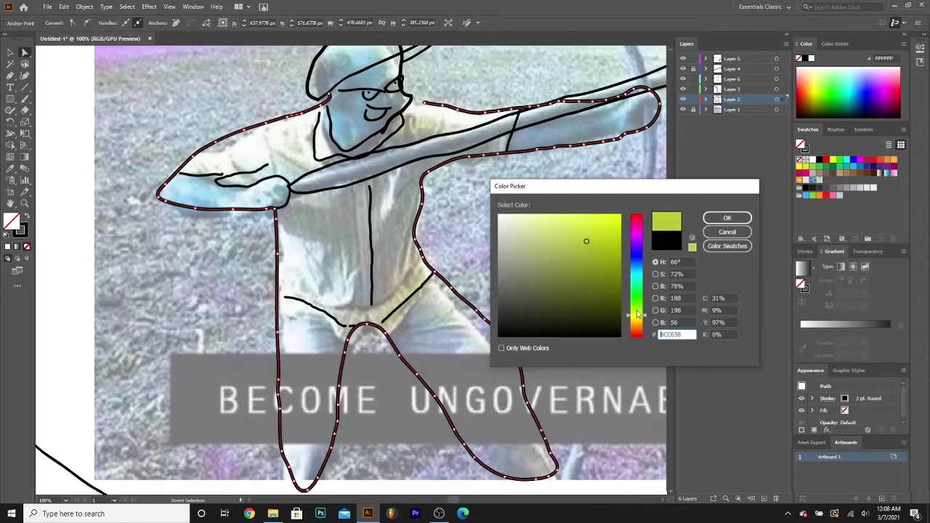
{"action": "left_click_drag", "start_coordinate": [638, 314], "coordinate": [640, 246]}
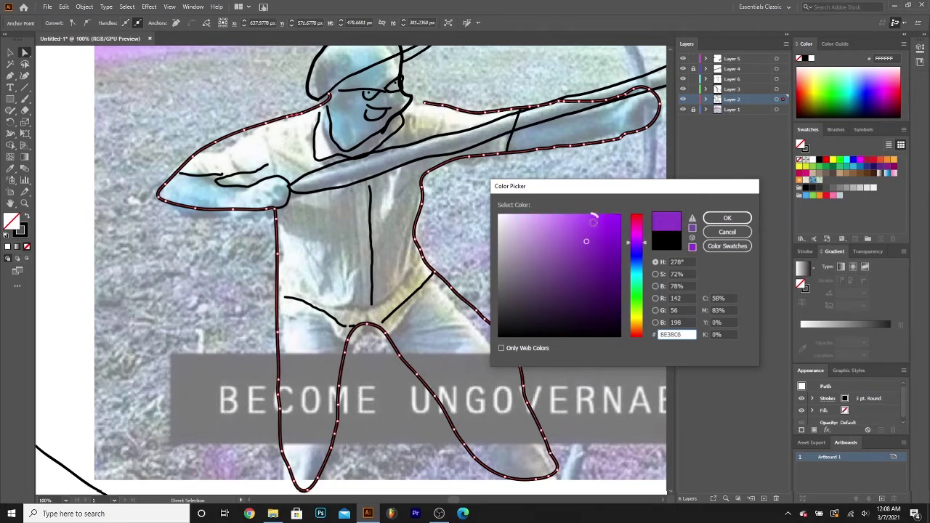
{"action": "key", "text": "Return"}
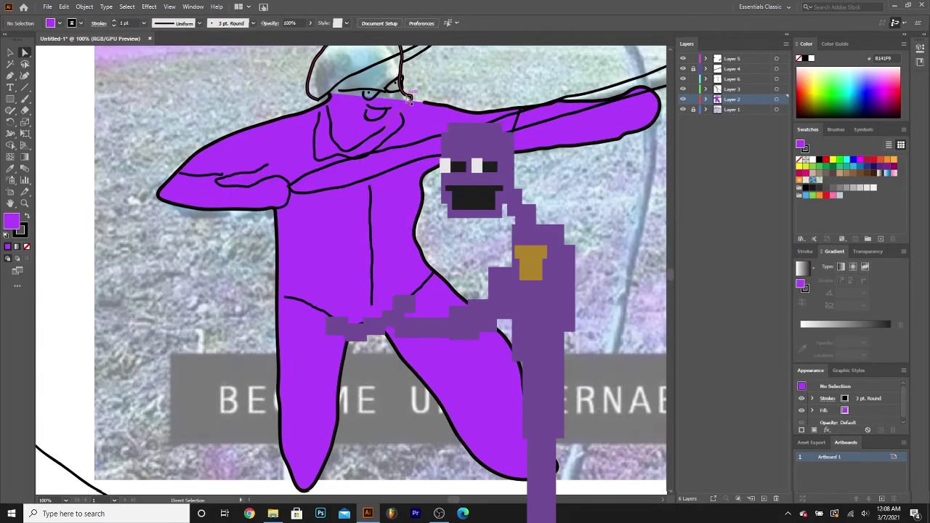
Fill the man's head outline on Layer 2 with the body's purple B141F9
{"action": "left_click", "coordinate": [406, 96]}
{"action": "left_click", "coordinate": [315, 147]}
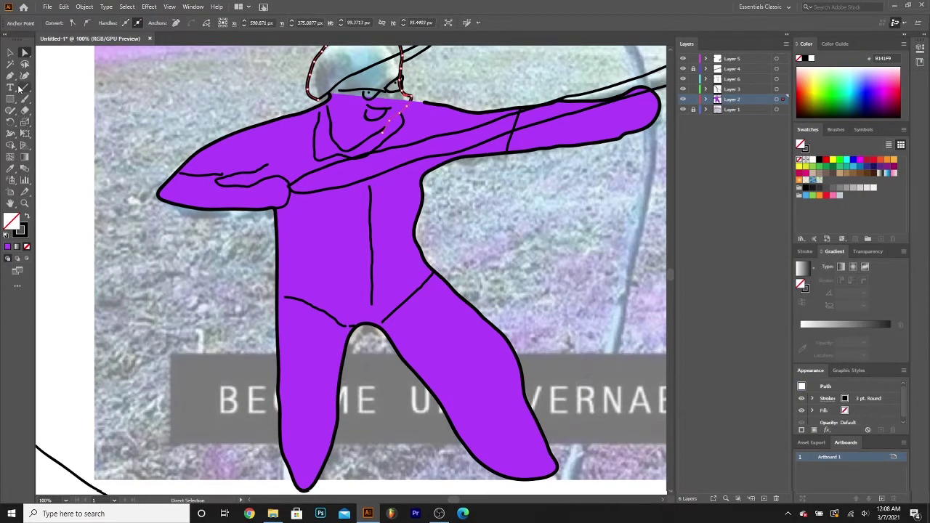
{"action": "left_click", "coordinate": [13, 168]}
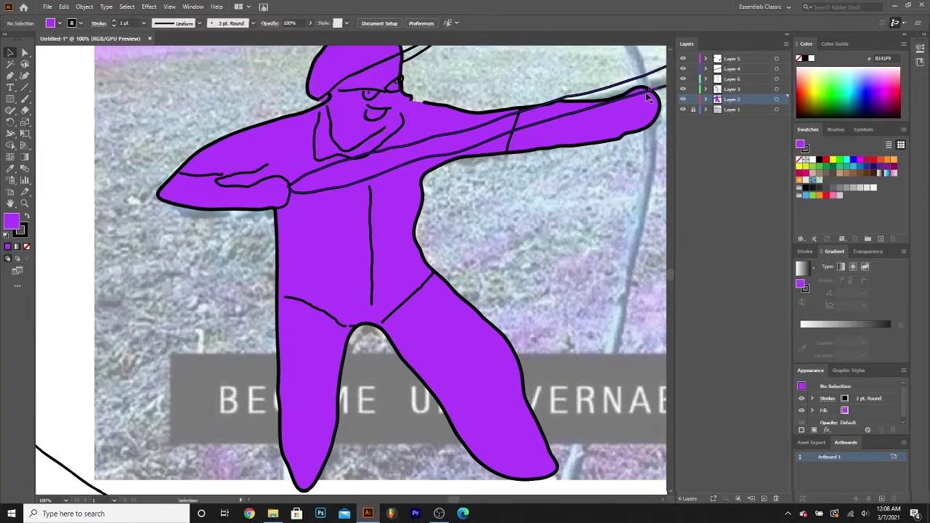
Fill the whole shovel outline on Layer 4 with brown 98590A
{"action": "left_click", "coordinate": [648, 97]}
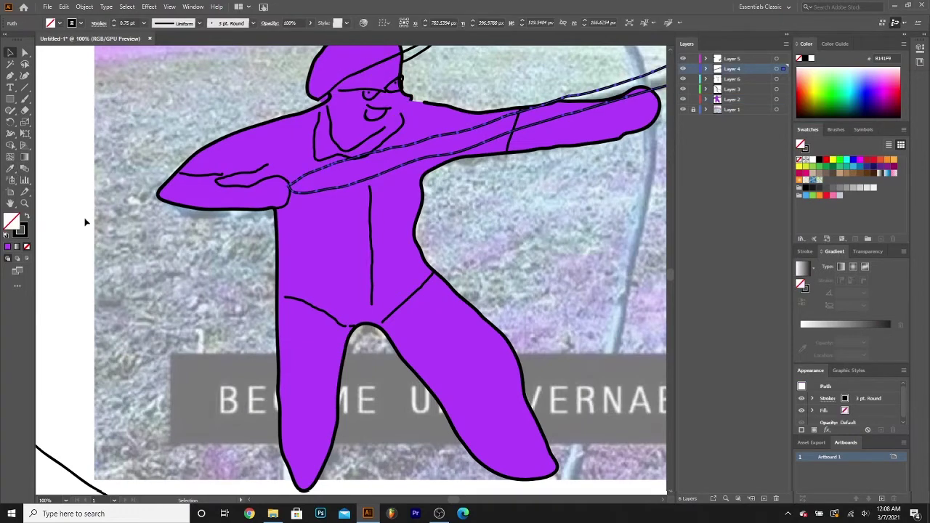
{"action": "double_click", "coordinate": [12, 223]}
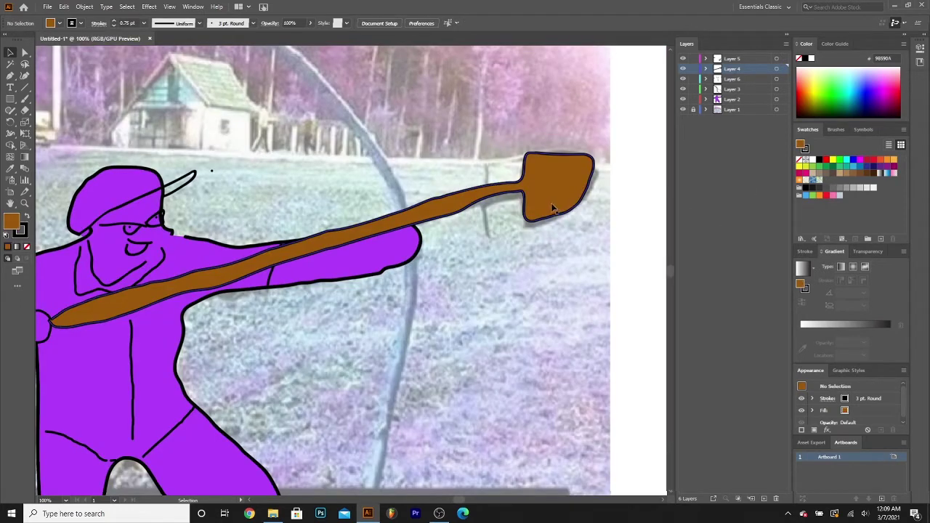
{"action": "left_click", "coordinate": [553, 208]}
Paint a closed outline around the shovel's blade on Layer 4, about 84 by 76 px
{"action": "left_click", "coordinate": [24, 77]}
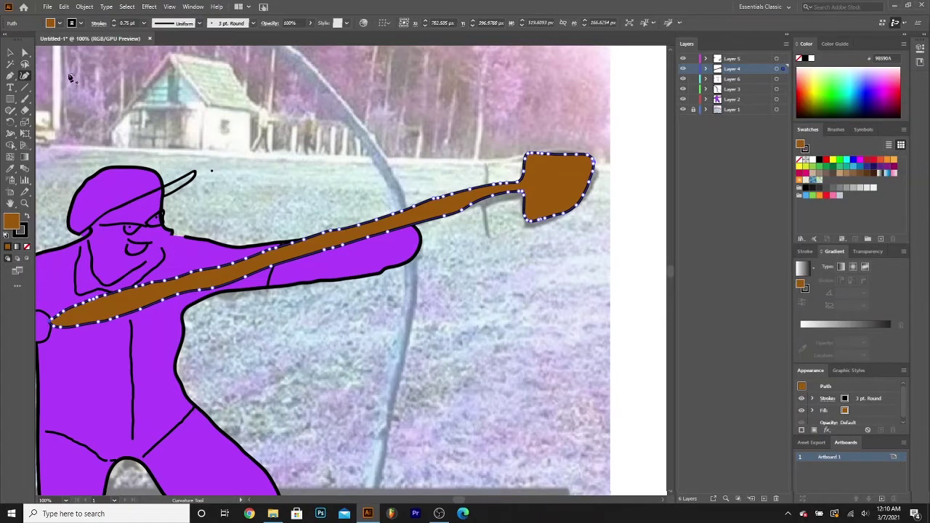
{"action": "left_click", "coordinate": [27, 100]}
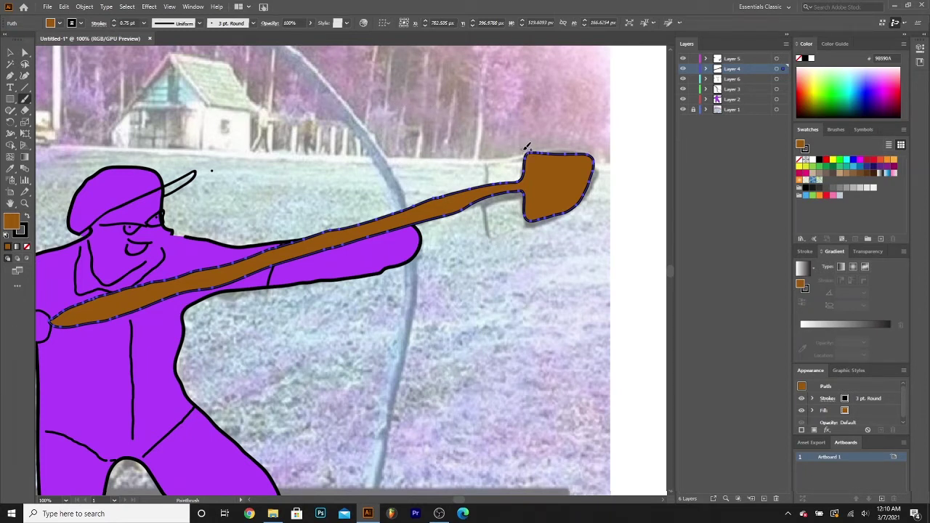
{"action": "mouse_move", "coordinate": [525, 149]}
{"action": "left_mouse_down"}
{"action": "mouse_move", "coordinate": [520, 216]}
{"action": "mouse_move", "coordinate": [610, 160]}
{"action": "mouse_move", "coordinate": [590, 145]}
{"action": "mouse_move", "coordinate": [535, 140]}
{"action": "left_mouse_up"}
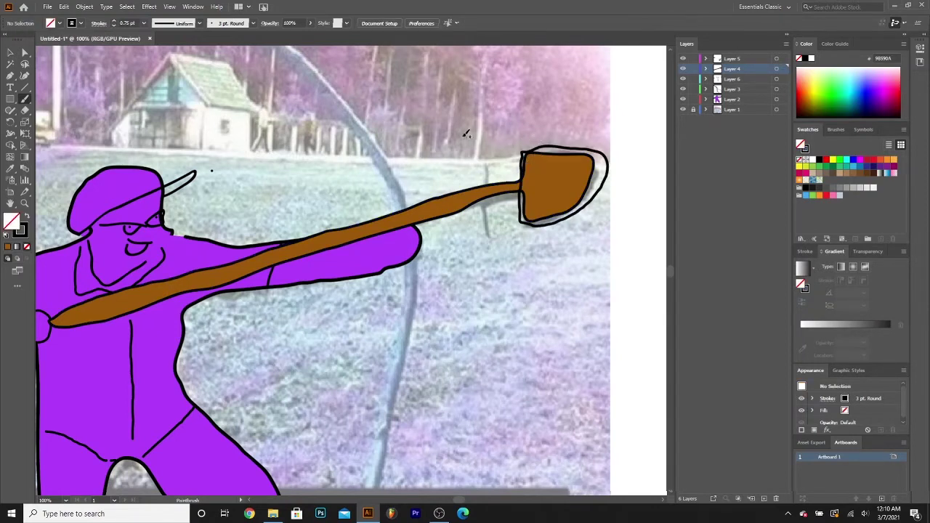
Fill the shovel blade's new outline with dark grey 595454
{"action": "left_click", "coordinate": [11, 52]}
{"action": "left_click", "coordinate": [524, 152]}
{"action": "double_click", "coordinate": [12, 221]}
{"action": "left_click", "coordinate": [506, 293]}
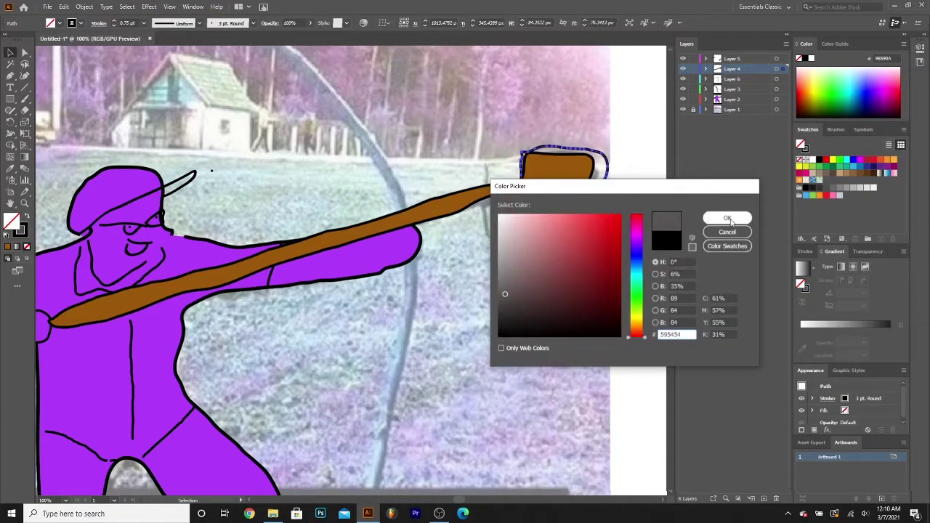
{"action": "left_click", "coordinate": [727, 218]}
{"action": "left_click", "coordinate": [539, 276]}
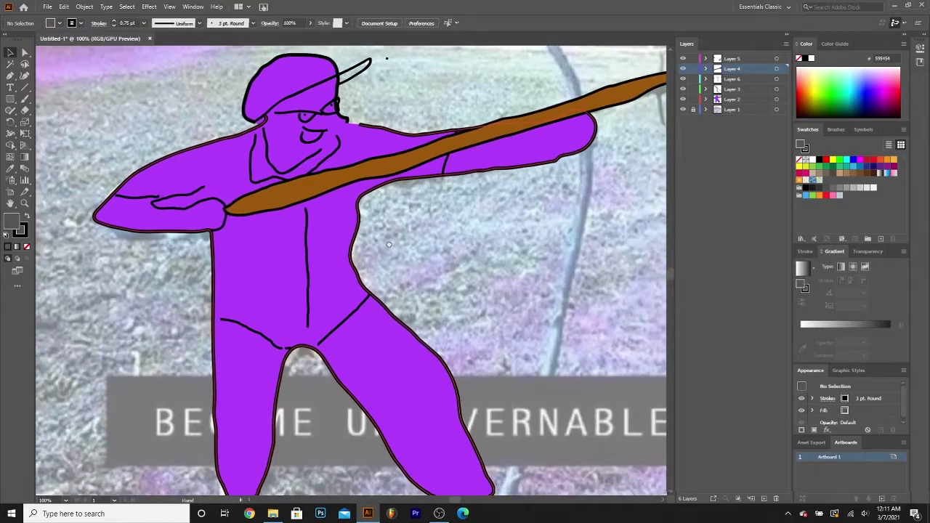
Move the shirt's centre line and the hem lines across the hips to the blank area left of the photo
{"action": "scroll", "coordinate": [434, 259], "scroll_direction": "up", "scroll_amount": 3}
{"action": "left_click_drag", "start_coordinate": [433, 259], "coordinate": [434, 253]}
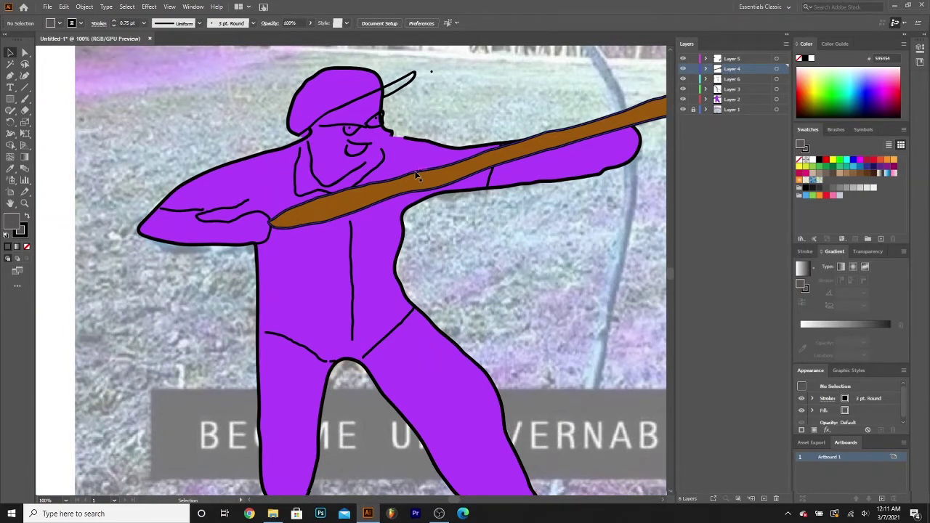
{"action": "left_click", "coordinate": [383, 340]}
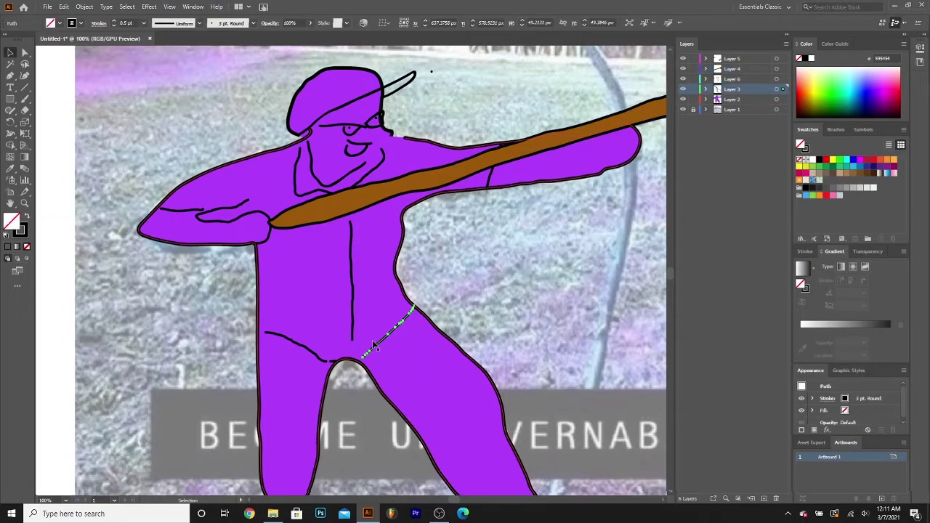
{"action": "key", "text": "Delete"}
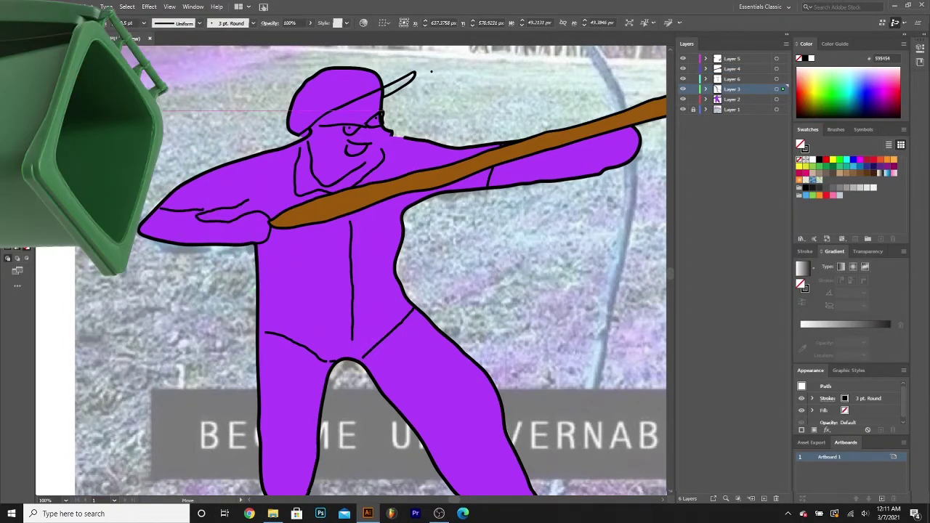
{"action": "left_click", "coordinate": [354, 284]}
{"action": "left_click_drag", "start_coordinate": [353, 282], "coordinate": [103, 162]}
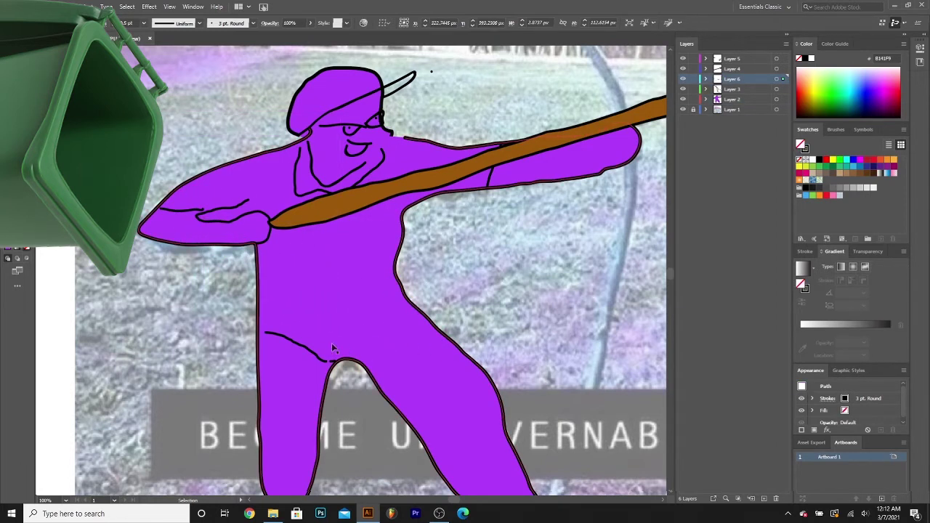
{"action": "left_click_drag", "start_coordinate": [301, 347], "coordinate": [96, 156]}
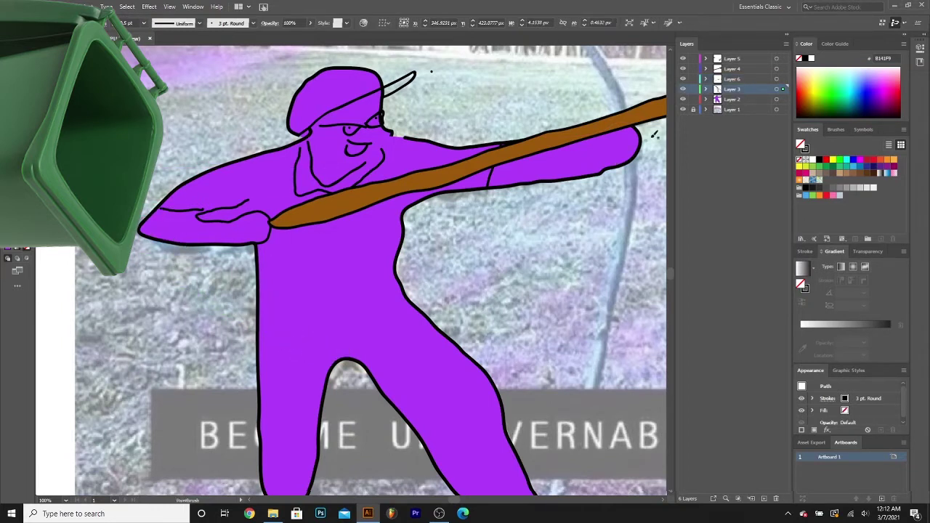
Create a new layer and paint a closed trousers outline from waist to ankles, about 269 by 183 px
{"action": "key", "text": "ctrl+l"}
{"action": "left_click_drag", "start_coordinate": [260, 337], "coordinate": [416, 306]}
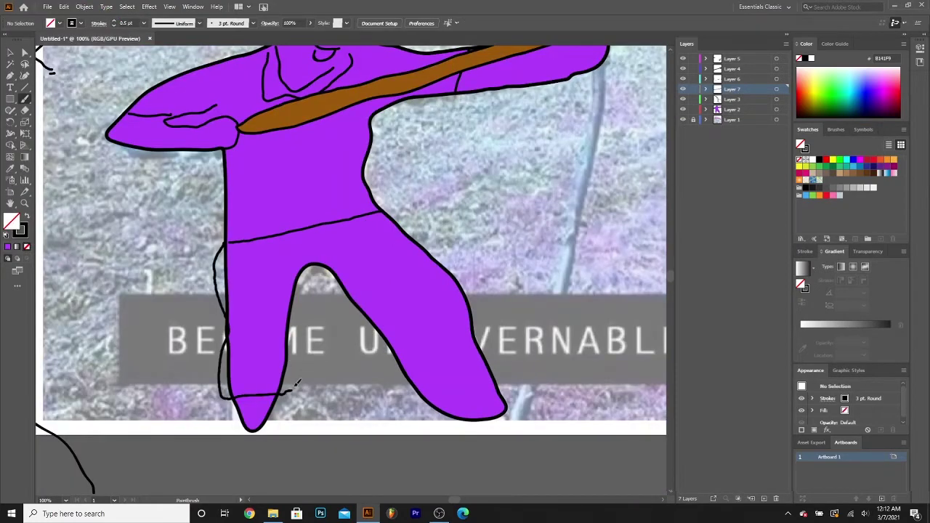
{"action": "left_click_drag", "start_coordinate": [297, 382], "coordinate": [300, 303]}
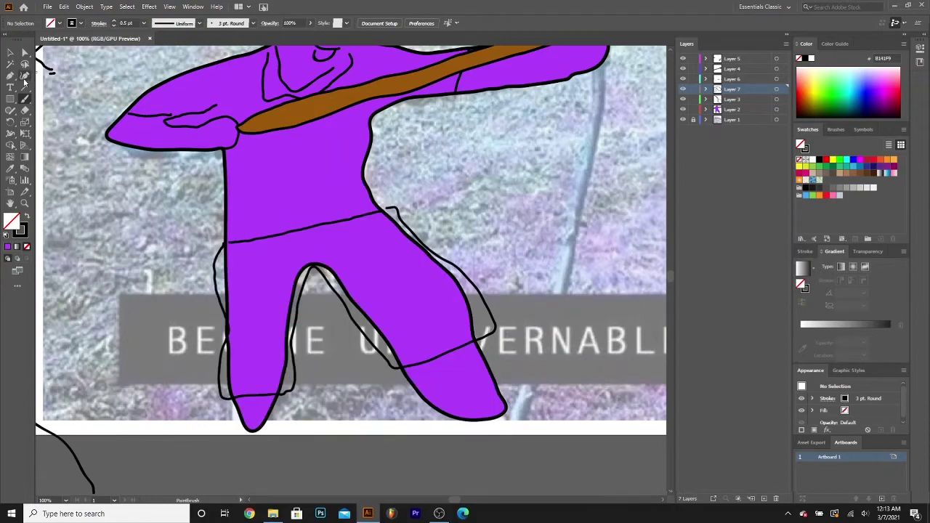
Fill the trousers outline on Layer 7 with red ED1515
{"action": "key", "text": "v"}
{"action": "left_click", "coordinate": [220, 249]}
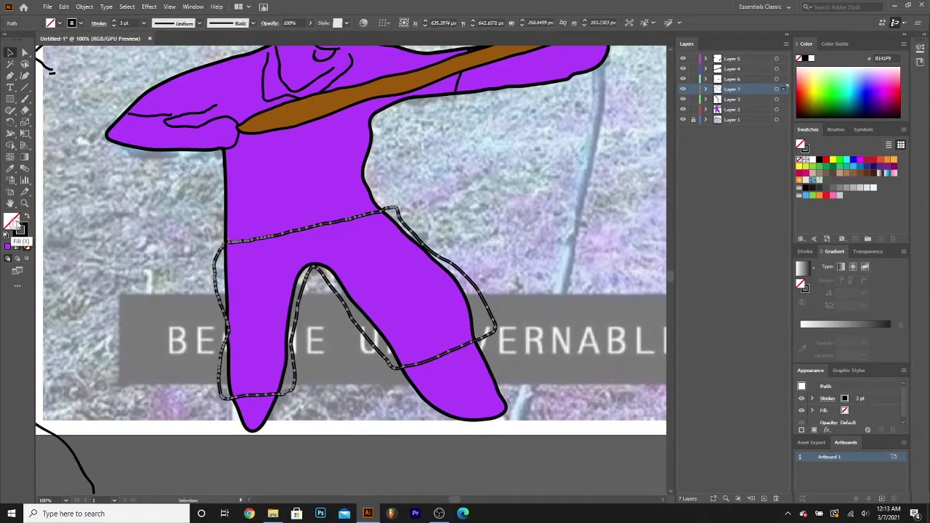
{"action": "double_click", "coordinate": [13, 220]}
{"action": "left_click", "coordinate": [609, 223]}
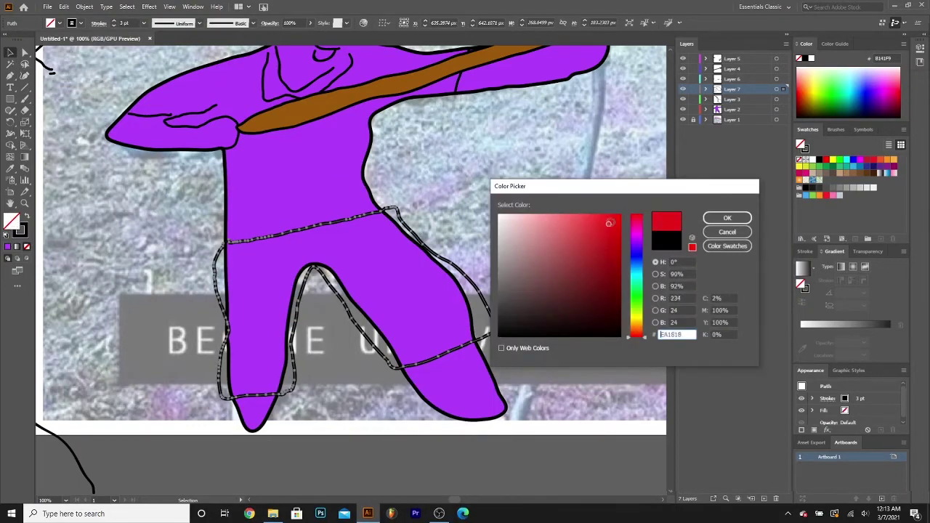
{"action": "left_click", "coordinate": [727, 218]}
{"action": "left_click", "coordinate": [460, 266]}
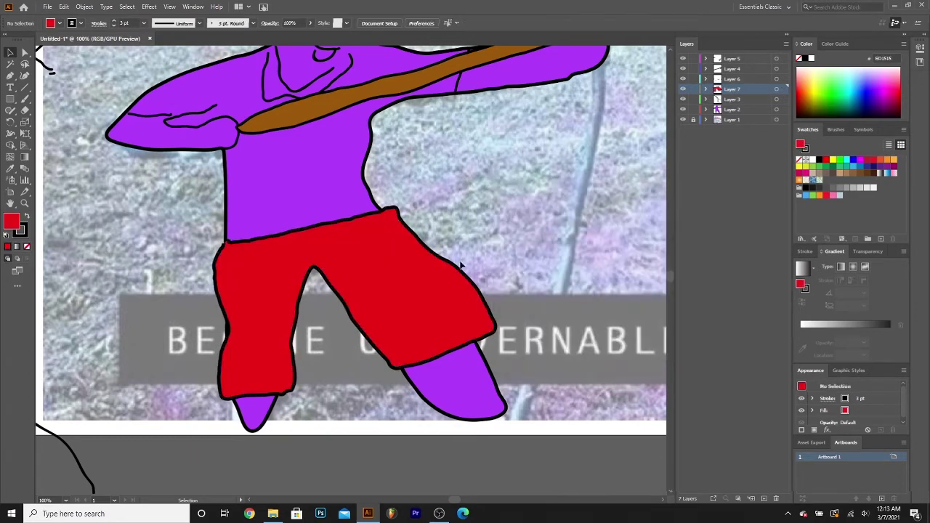
Draw a beret outline over the man's head on Layer 5 and fill it with blue 231EF9
{"action": "left_click_drag", "start_coordinate": [407, 123], "coordinate": [500, 312]}
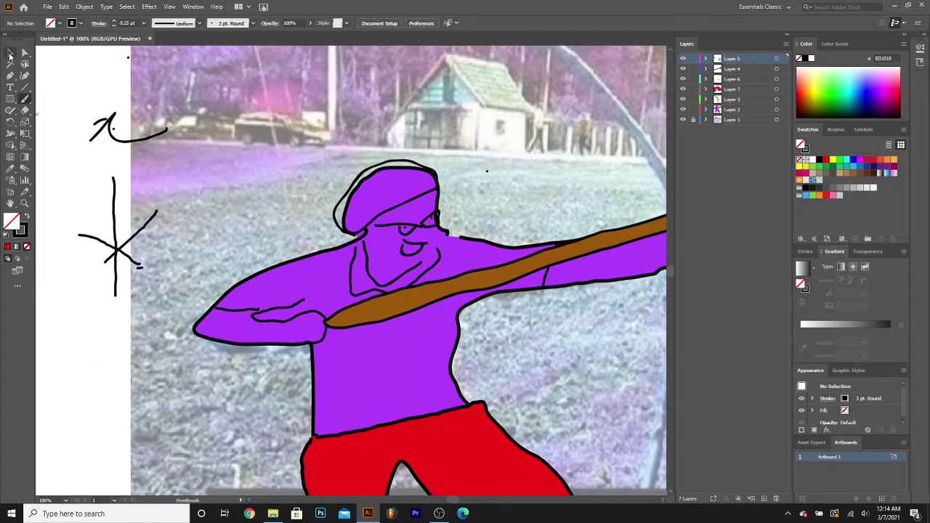
{"action": "left_click", "coordinate": [10, 55]}
{"action": "left_click", "coordinate": [381, 163]}
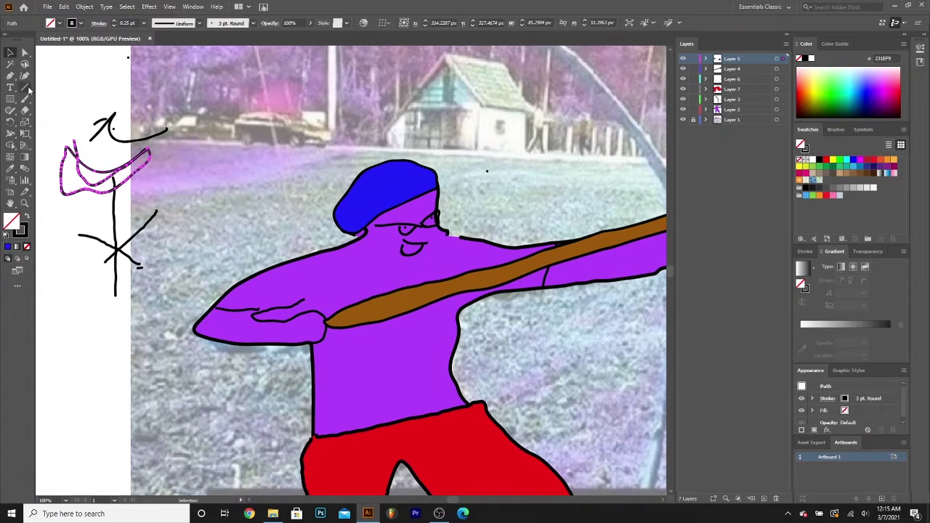
Draw a sleeveless top on Layer 5 with a 0.25 pt stroke, including its curved neckline, armholes, sides and waist hem
{"action": "left_click", "coordinate": [27, 101]}
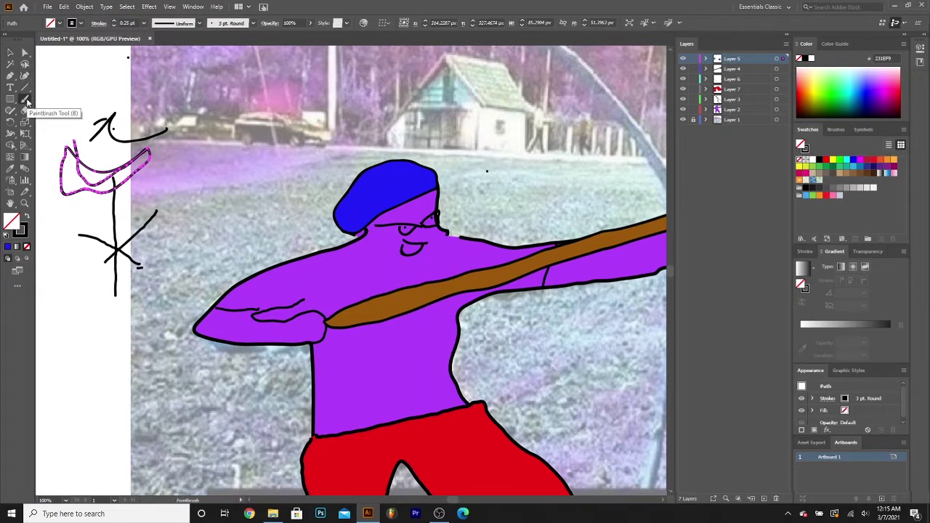
{"action": "left_click_drag", "start_coordinate": [357, 250], "coordinate": [446, 240]}
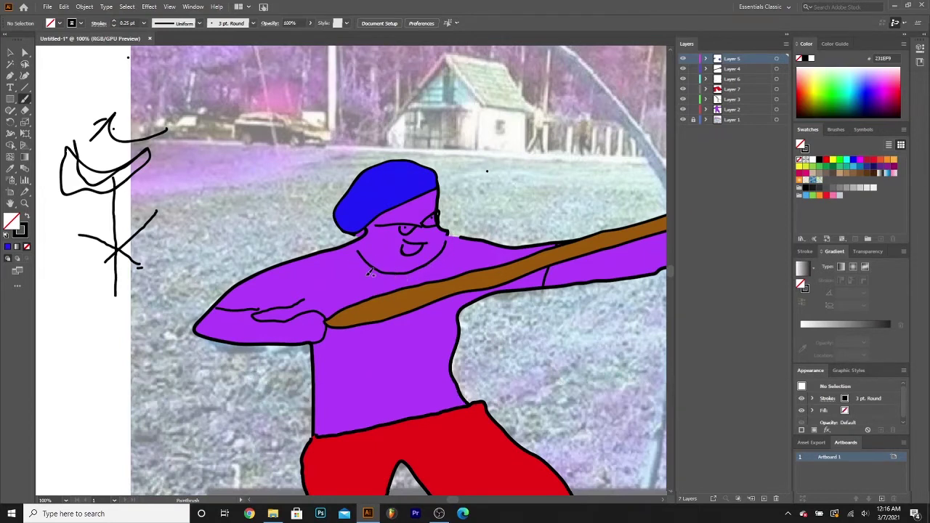
{"action": "left_click_drag", "start_coordinate": [315, 255], "coordinate": [333, 322]}
{"action": "mouse_move", "coordinate": [308, 356]}
{"action": "left_mouse_down"}
{"action": "mouse_move", "coordinate": [439, 412]}
{"action": "mouse_move", "coordinate": [469, 381]}
{"action": "mouse_move", "coordinate": [465, 237]}
{"action": "left_mouse_up"}
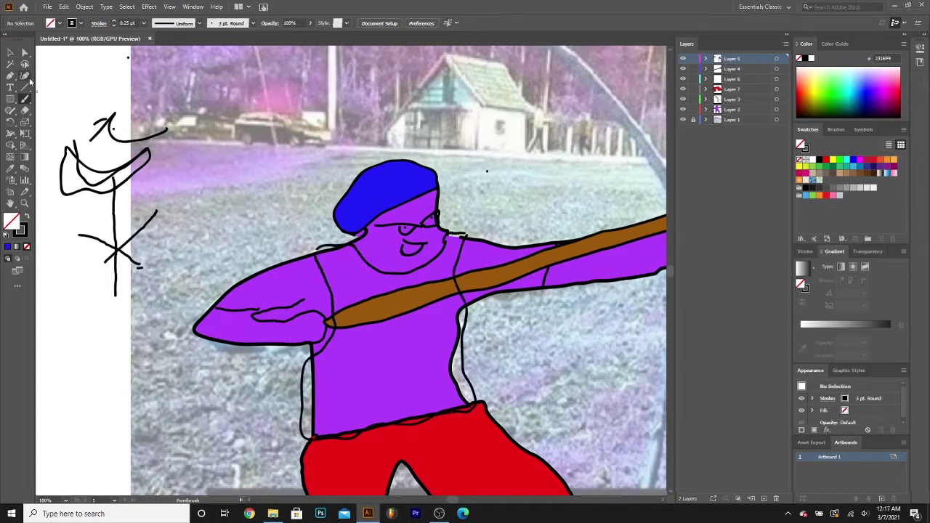
Join the neckline to the sleeveless top's shoulders, clearing the stray line away, and fill the top with off-white FCFCFC
{"action": "left_click", "coordinate": [447, 241]}
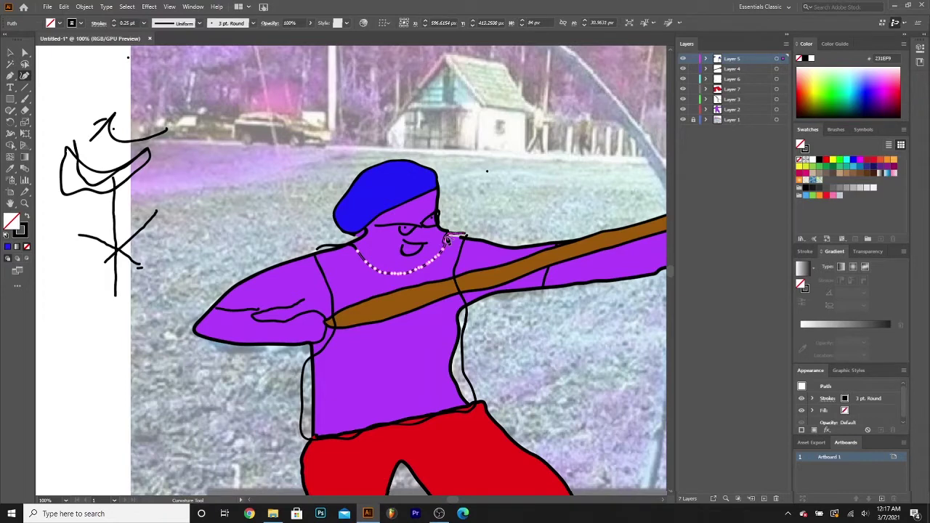
{"action": "left_click", "coordinate": [466, 237]}
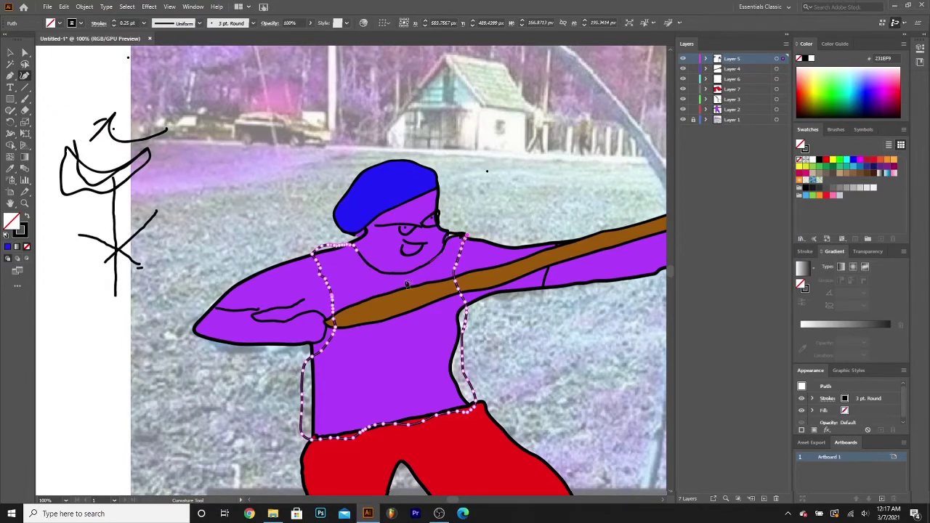
{"action": "left_click", "coordinate": [406, 280]}
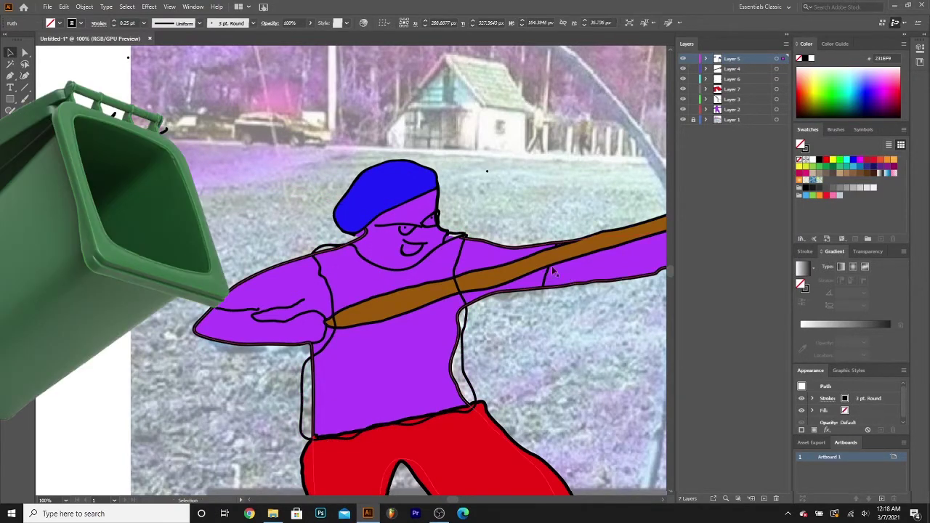
{"action": "left_click_drag", "start_coordinate": [457, 233], "coordinate": [156, 169]}
{"action": "left_click", "coordinate": [331, 295]}
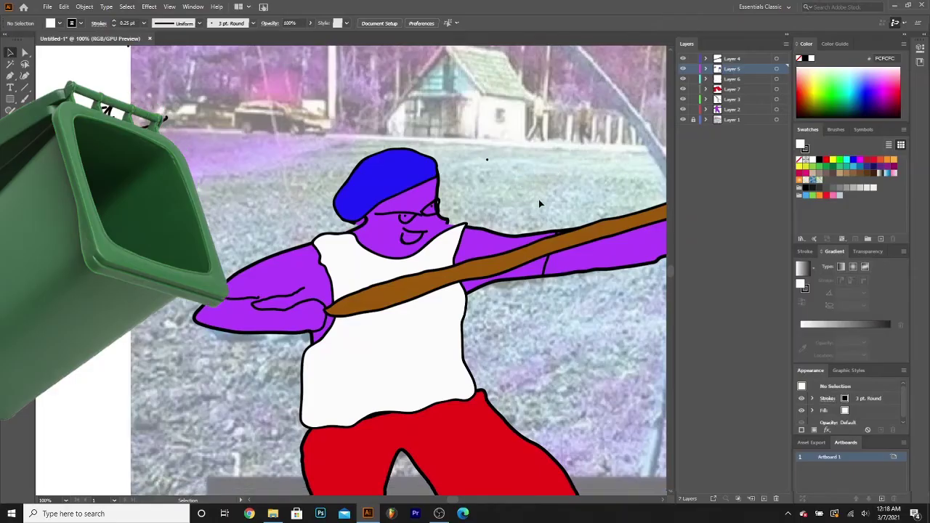
Draw a shoe outline around the front foot on Layer 3, about 165 by 70 px, and fill it with dark green 225407
{"action": "key", "text": "ctrl+minus"}
{"action": "key", "text": "ctrl+minus"}
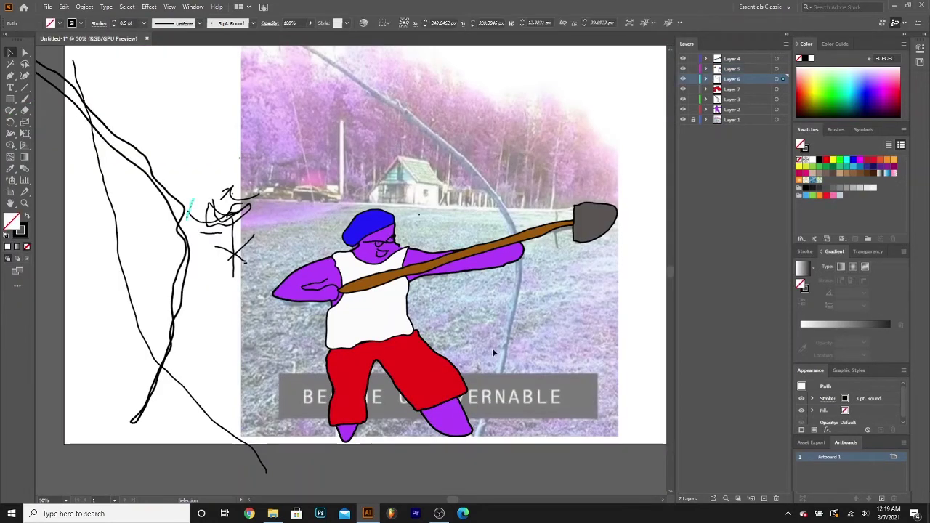
{"action": "left_click", "coordinate": [471, 430]}
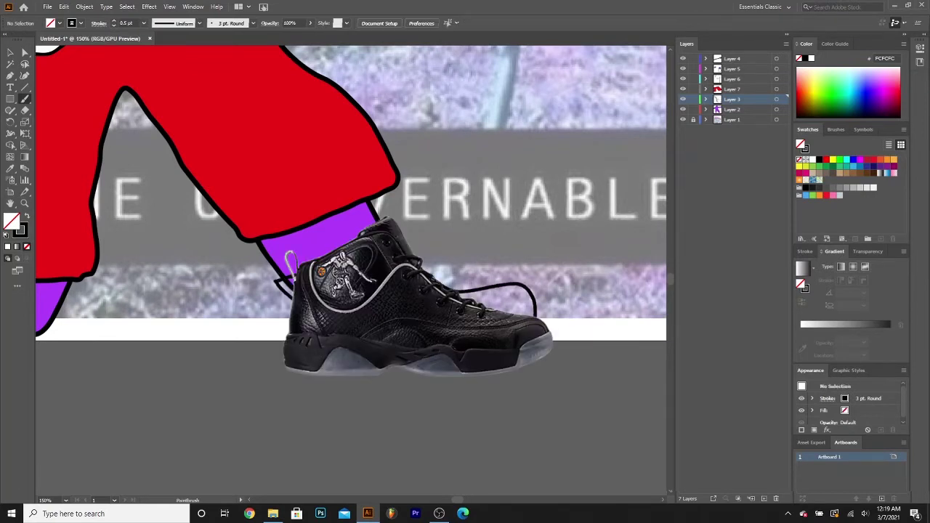
{"action": "left_click", "coordinate": [11, 53]}
{"action": "left_click", "coordinate": [356, 364]}
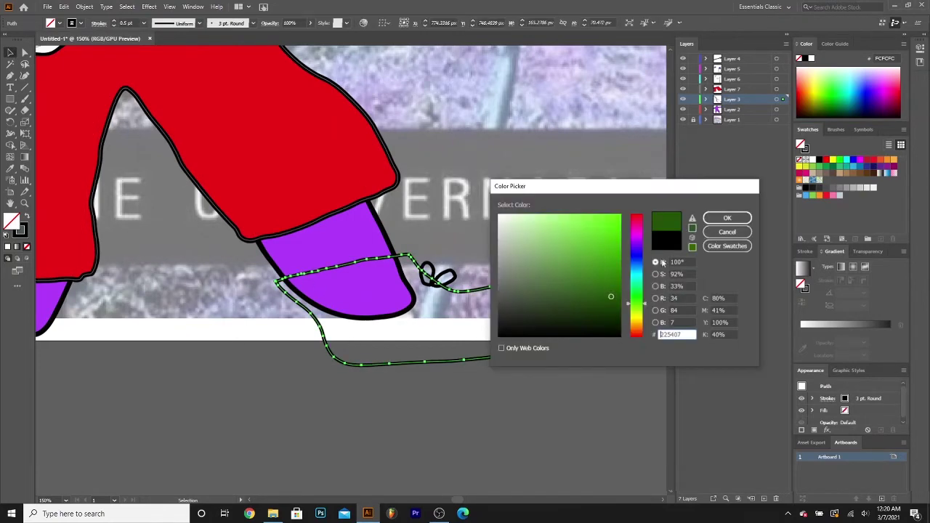
{"action": "left_click", "coordinate": [727, 219]}
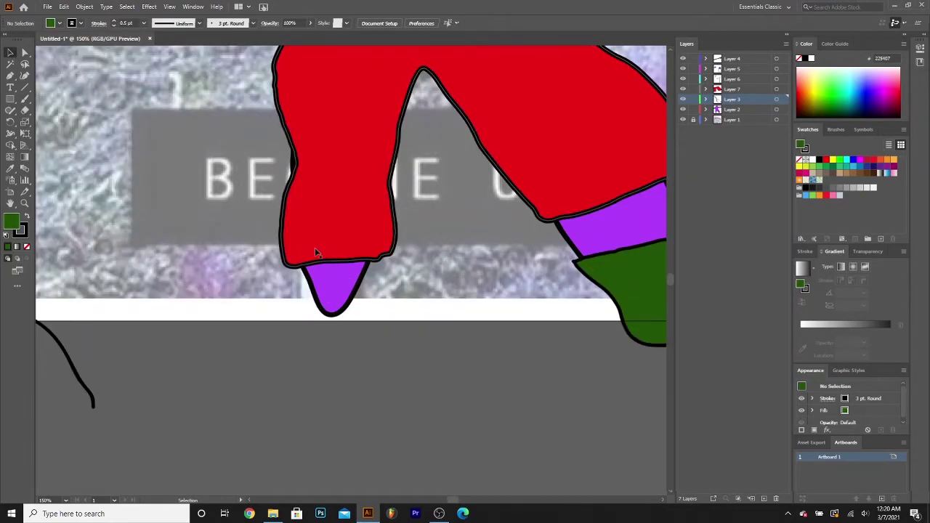
Draw a boot outline around the rear foot on Layer 3, about 52 by 81 px, and fill it with brown 845707
{"action": "left_click", "coordinate": [25, 99]}
{"action": "mouse_move", "coordinate": [298, 254]}
{"action": "left_mouse_down"}
{"action": "mouse_move", "coordinate": [377, 339]}
{"action": "mouse_move", "coordinate": [368, 242]}
{"action": "mouse_move", "coordinate": [301, 246]}
{"action": "left_mouse_up"}
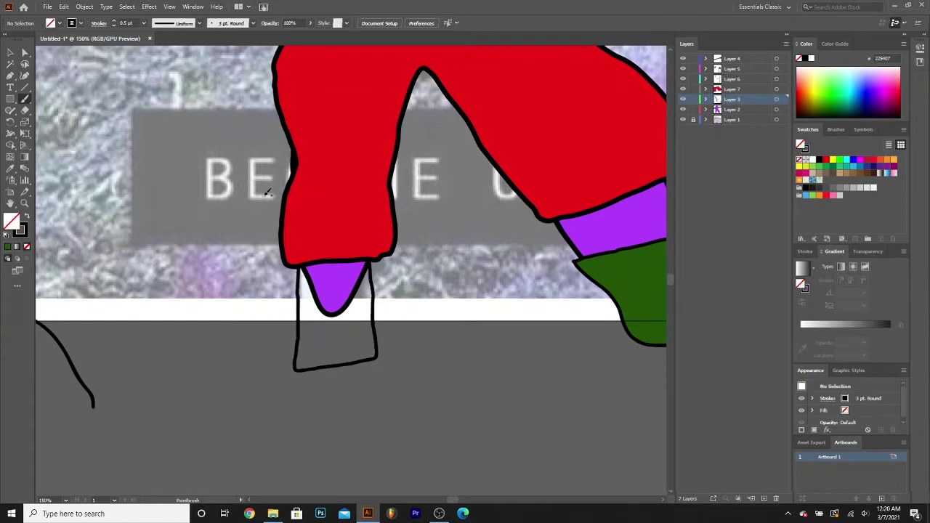
{"action": "left_click", "coordinate": [10, 53]}
{"action": "left_click", "coordinate": [299, 311]}
{"action": "double_click", "coordinate": [14, 223]}
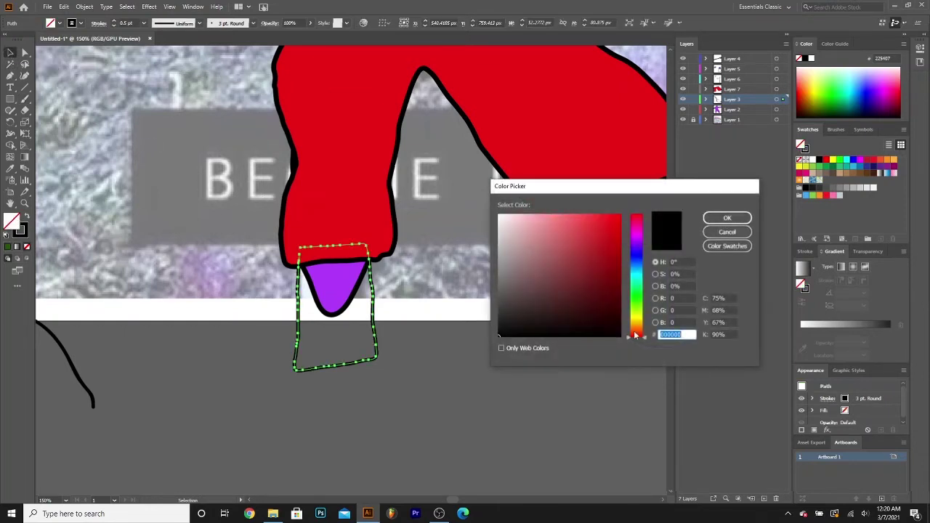
{"action": "left_click_drag", "start_coordinate": [636, 335], "coordinate": [636, 325]}
{"action": "left_click", "coordinate": [613, 271]}
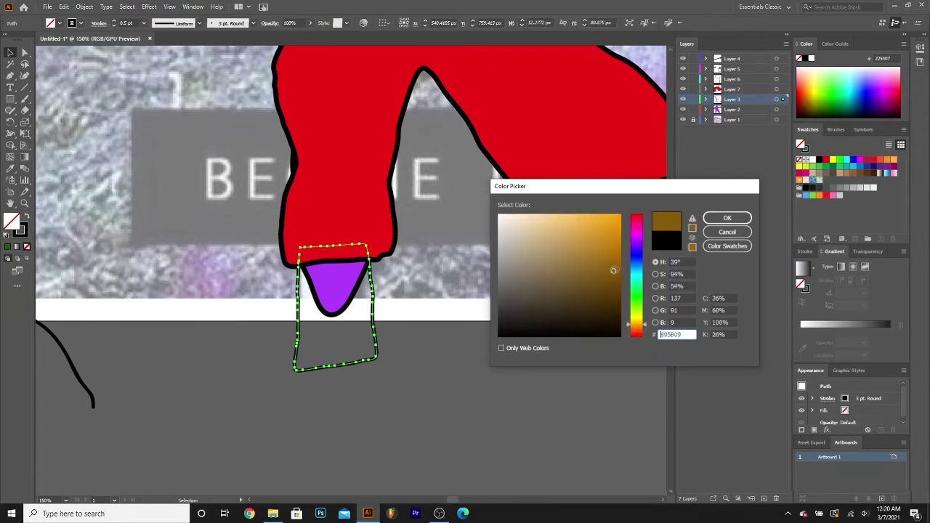
{"action": "left_click", "coordinate": [727, 218]}
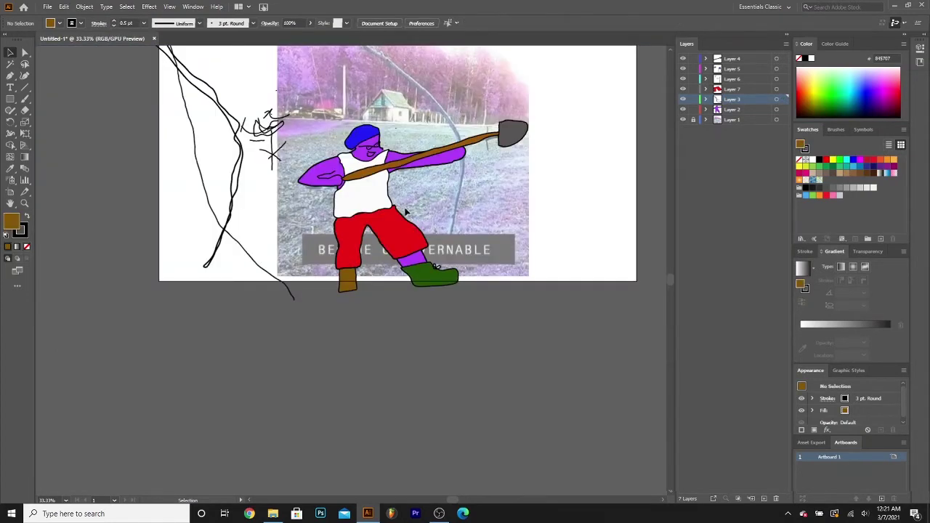
Hide the shovel's Layer 4 and the photo's Layer 1, and move the figure slightly upwards
{"action": "key", "text": "ctrl+plus"}
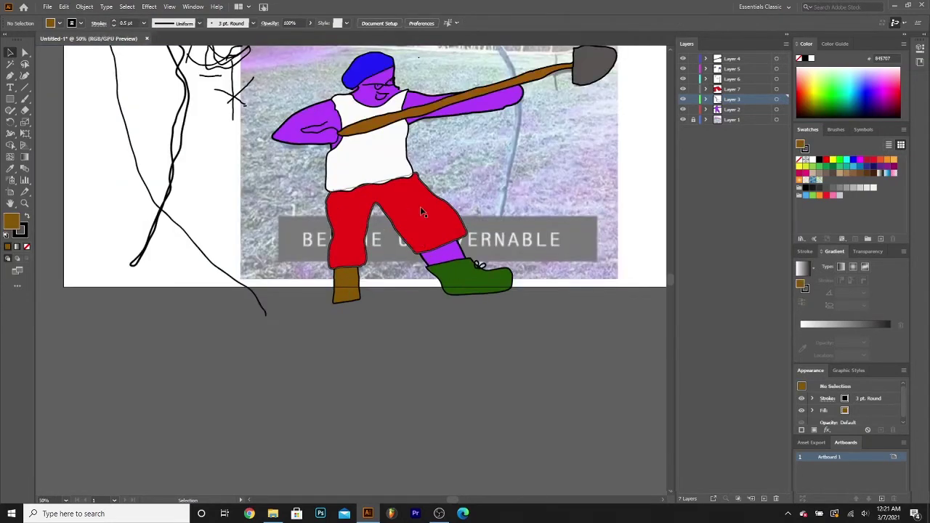
{"action": "scroll", "coordinate": [484, 178], "scroll_direction": "up", "scroll_amount": 5}
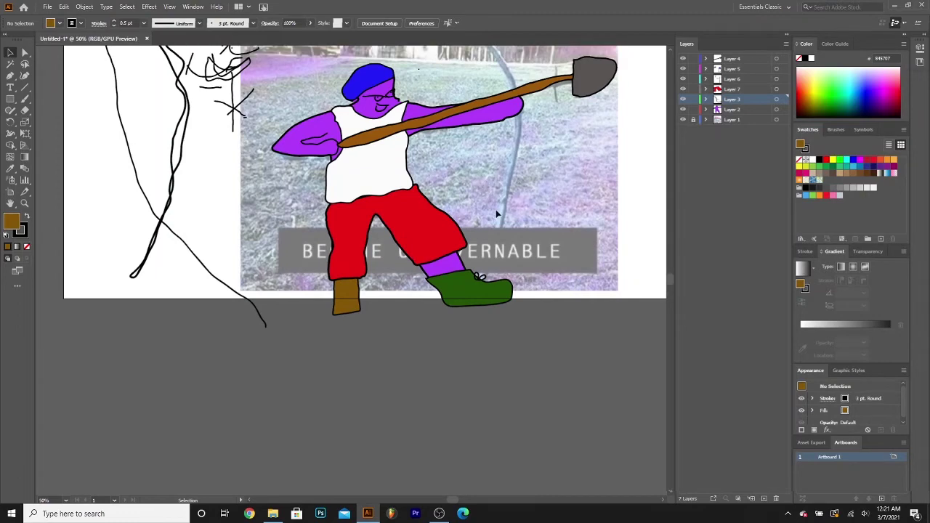
{"action": "left_click", "coordinate": [683, 60]}
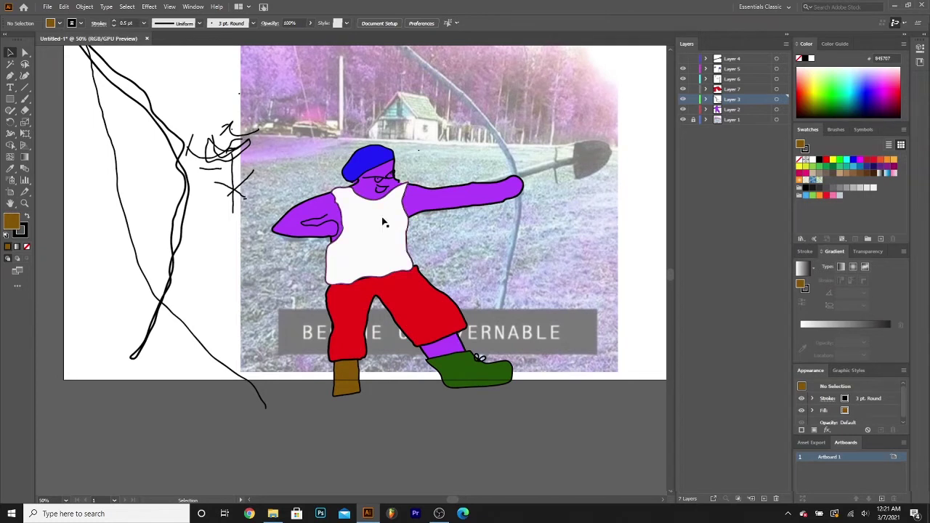
{"action": "left_click", "coordinate": [575, 274]}
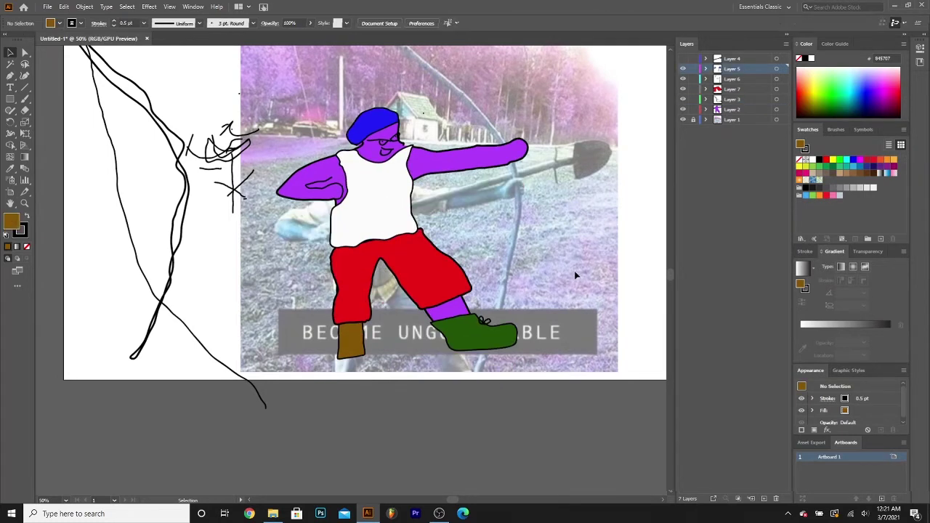
{"action": "left_click", "coordinate": [683, 120]}
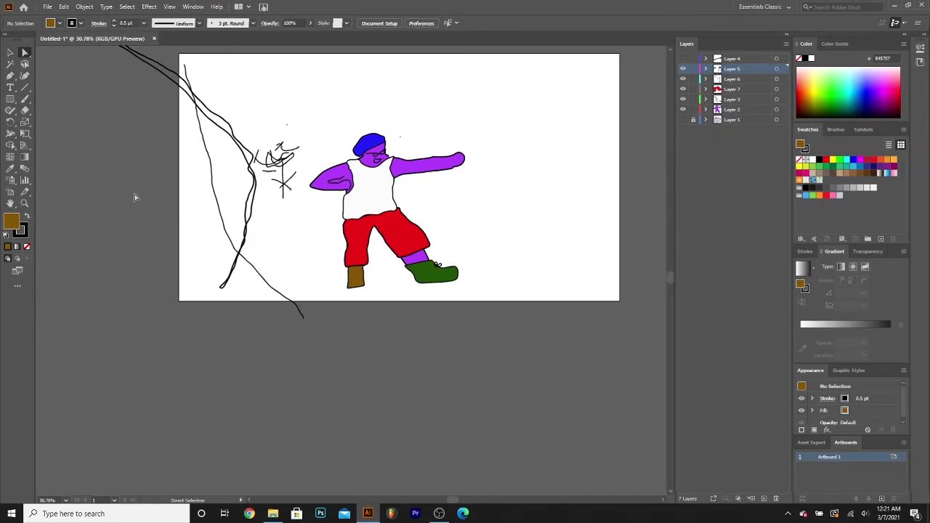
Move the stray sketch lines and scribbles beside the figure off the artboard
{"action": "mouse_move", "coordinate": [352, 263]}
{"action": "left_mouse_down"}
{"action": "mouse_move", "coordinate": [235, 234]}
{"action": "mouse_move", "coordinate": [100, 165]}
{"action": "left_mouse_up"}
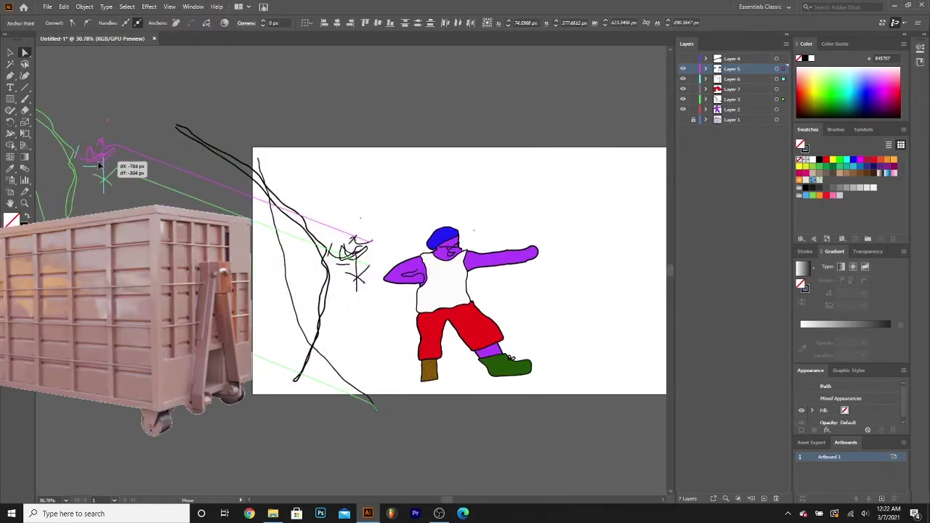
{"action": "left_click", "coordinate": [342, 204]}
{"action": "left_click_drag", "start_coordinate": [293, 176], "coordinate": [398, 433]}
{"action": "left_click_drag", "start_coordinate": [349, 259], "coordinate": [166, 193]}
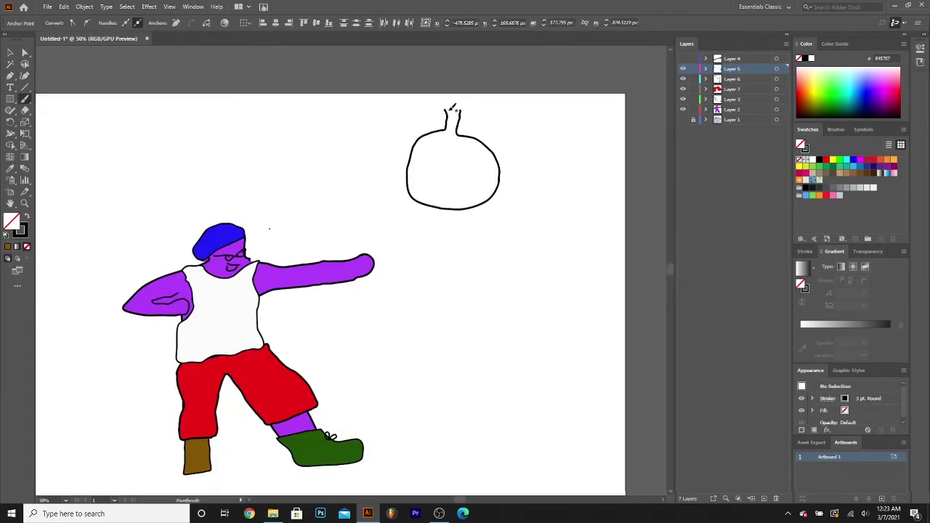
Draw a round lamp with a short neck near the artboard's upper edge, with 1 pt light rays at 36% opacity on Layer 8
{"action": "left_click_drag", "start_coordinate": [451, 109], "coordinate": [455, 110]}
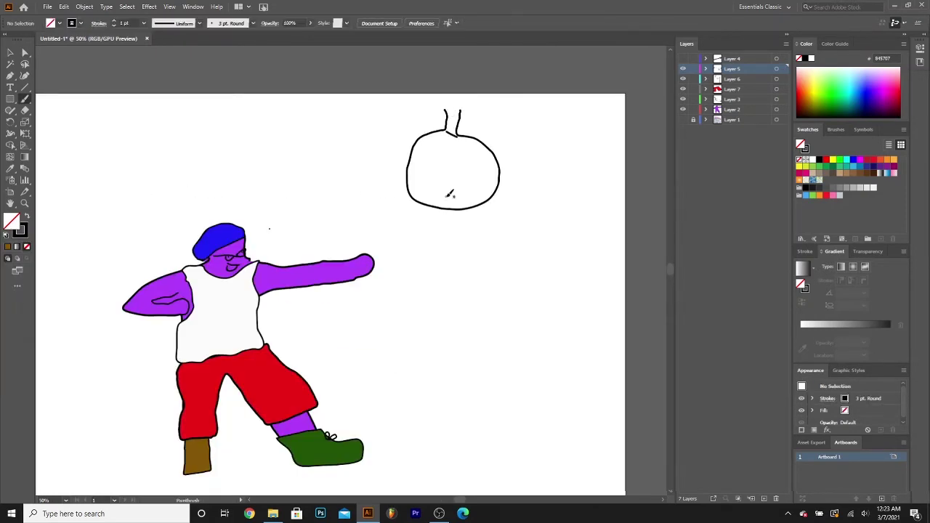
{"action": "left_click_drag", "start_coordinate": [424, 202], "coordinate": [493, 459]}
{"action": "left_click_drag", "start_coordinate": [467, 201], "coordinate": [620, 377]}
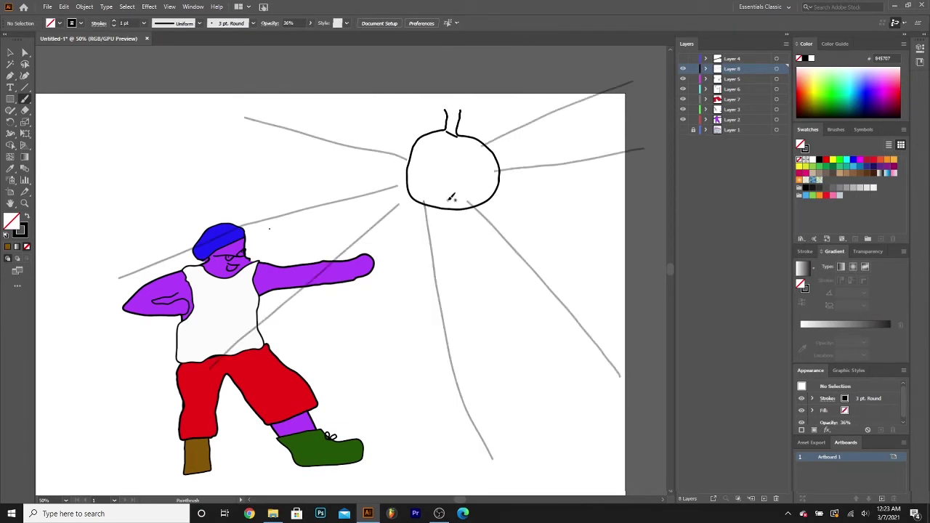
{"action": "mouse_move", "coordinate": [452, 208]}
{"action": "left_mouse_down"}
{"action": "mouse_move", "coordinate": [500, 369]}
{"action": "mouse_move", "coordinate": [557, 469]}
{"action": "left_mouse_up"}
{"action": "left_click", "coordinate": [25, 204]}
{"action": "left_click_drag", "start_coordinate": [451, 240], "coordinate": [406, 248]}
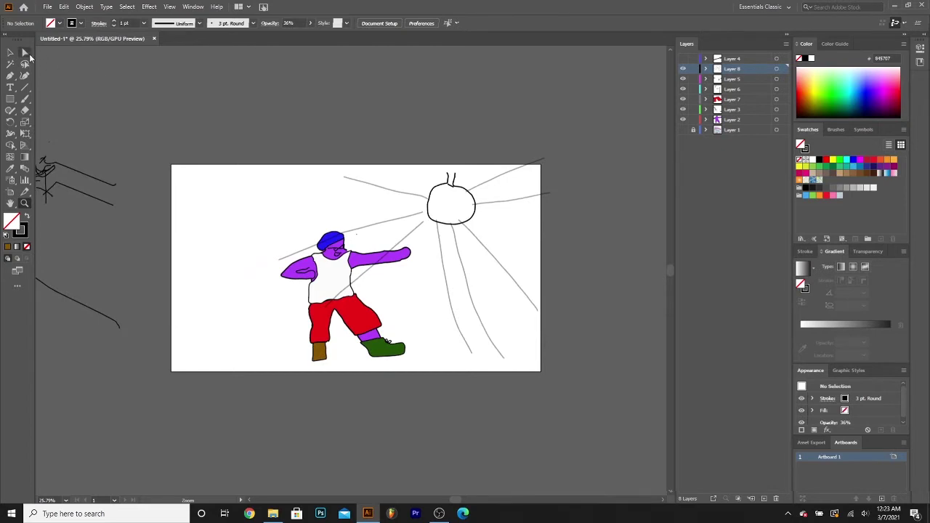
Delete the round lamp and its light rays from the artboard
{"action": "left_click", "coordinate": [25, 52]}
{"action": "left_click_drag", "start_coordinate": [326, 139], "coordinate": [60, 148]}
{"action": "key", "text": "Delete"}
{"action": "key", "text": "Delete"}
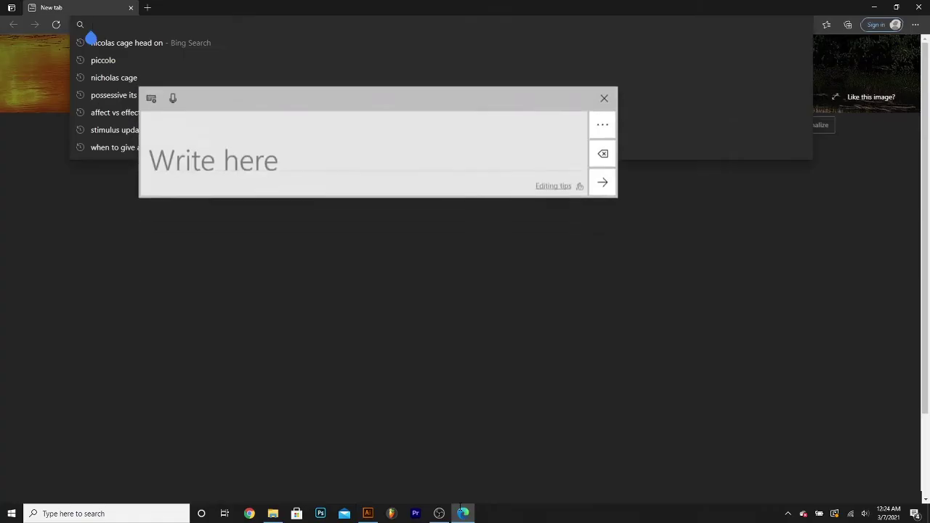
Switch to the Edge browser and search Bing for "Brvce Lee"
{"action": "mouse_move", "coordinate": [161, 114]}
{"action": "left_mouse_down"}
{"action": "mouse_move", "coordinate": [170, 160]}
{"action": "mouse_move", "coordinate": [207, 146]}
{"action": "left_mouse_up"}
{"action": "left_click_drag", "start_coordinate": [209, 138], "coordinate": [230, 158]}
{"action": "mouse_move", "coordinate": [263, 136]}
{"action": "left_mouse_down"}
{"action": "mouse_move", "coordinate": [273, 157]}
{"action": "mouse_move", "coordinate": [293, 148]}
{"action": "mouse_move", "coordinate": [345, 155]}
{"action": "left_mouse_up"}
{"action": "left_click_drag", "start_coordinate": [349, 145], "coordinate": [372, 154]}
{"action": "left_click_drag", "start_coordinate": [379, 147], "coordinate": [398, 154]}
{"action": "left_click", "coordinate": [603, 173]}
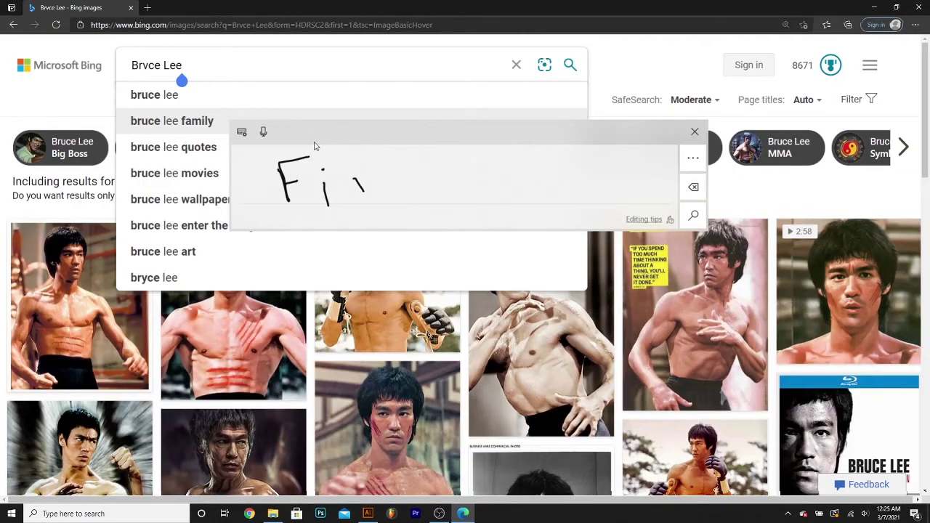
Extend the image search to "Brvce LeeF igniting" and run it
{"action": "left_click_drag", "start_coordinate": [364, 192], "coordinate": [349, 209]}
{"action": "left_click_drag", "start_coordinate": [374, 164], "coordinate": [388, 190]}
{"action": "left_click_drag", "start_coordinate": [401, 160], "coordinate": [405, 188]}
{"action": "mouse_move", "coordinate": [394, 173]}
{"action": "left_mouse_down"}
{"action": "mouse_move", "coordinate": [412, 170]}
{"action": "mouse_move", "coordinate": [427, 199]}
{"action": "left_mouse_up"}
{"action": "left_click_drag", "start_coordinate": [440, 185], "coordinate": [455, 197]}
{"action": "left_click_drag", "start_coordinate": [472, 185], "coordinate": [464, 215]}
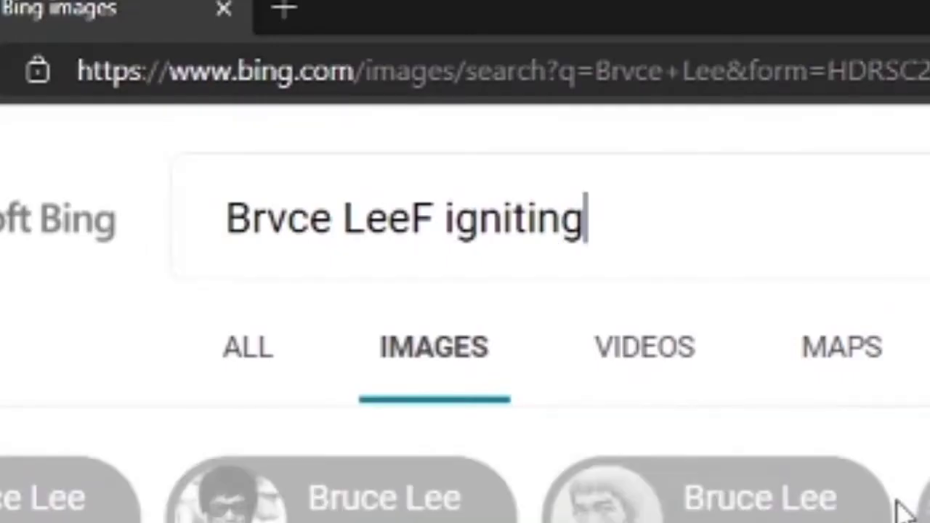
{"action": "key", "text": "Return"}
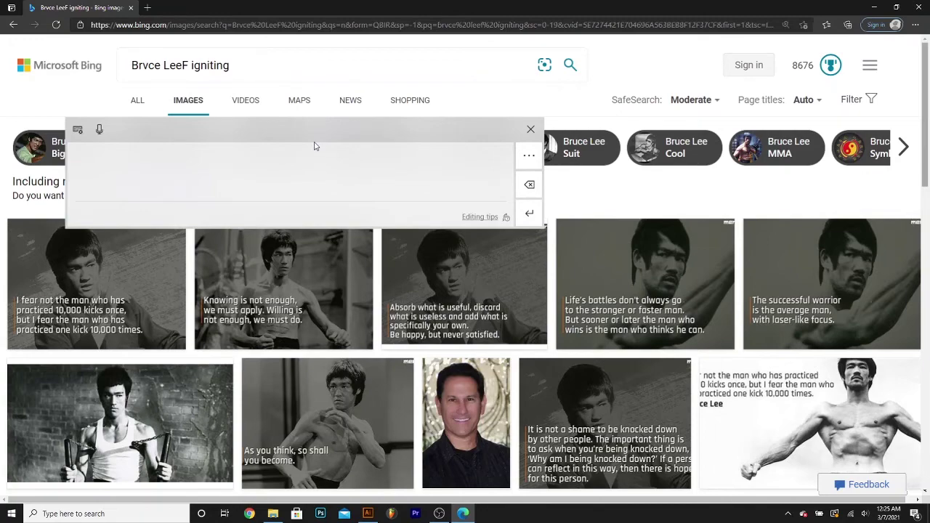
Open the UFC image of the fighter in yellow shorts at full size and save it as a file
{"action": "scroll", "coordinate": [316, 146], "scroll_direction": "down", "scroll_amount": 3}
{"action": "left_click", "coordinate": [315, 147]}
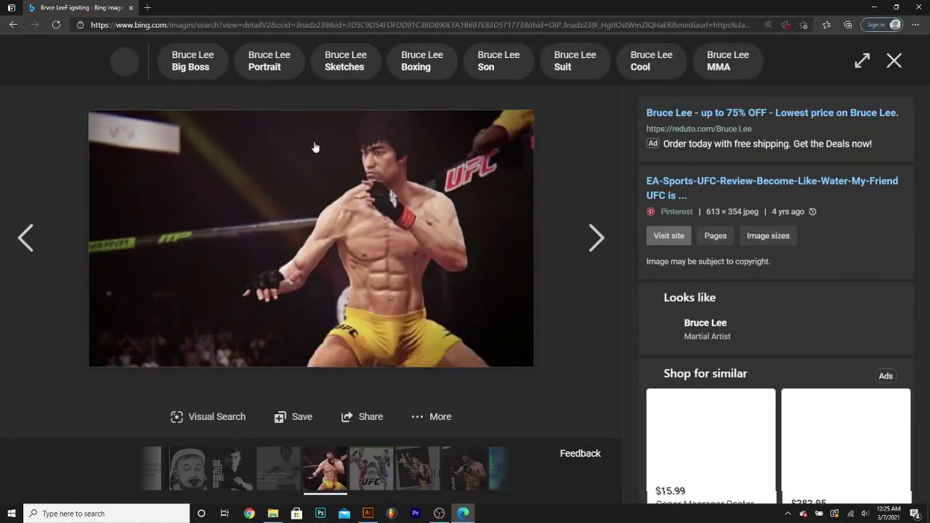
{"action": "left_click", "coordinate": [315, 147]}
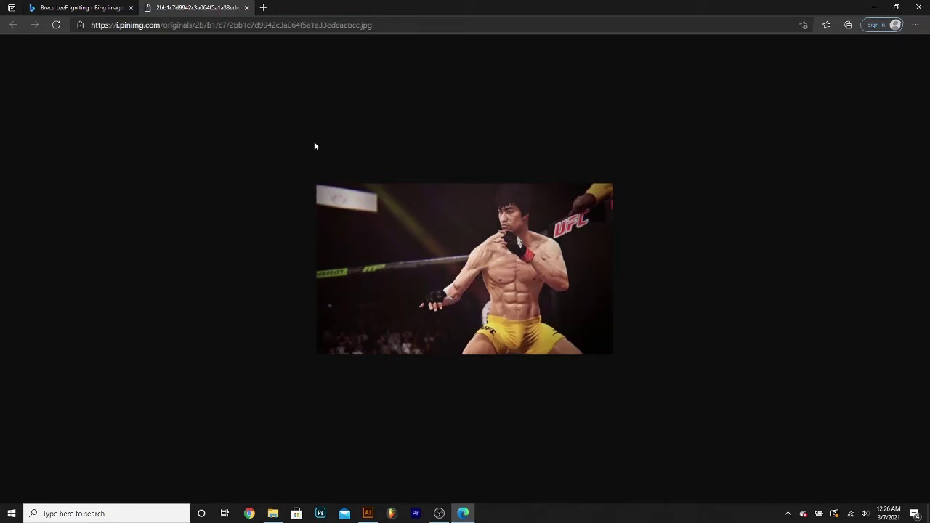
{"action": "key", "text": "ctrl+s"}
{"action": "mouse_move", "coordinate": [129, 273]}
{"action": "left_mouse_down"}
{"action": "mouse_move", "coordinate": [176, 300]}
{"action": "mouse_move", "coordinate": [189, 275]}
{"action": "mouse_move", "coordinate": [216, 272]}
{"action": "mouse_move", "coordinate": [252, 291]}
{"action": "mouse_move", "coordinate": [274, 263]}
{"action": "mouse_move", "coordinate": [289, 282]}
{"action": "left_mouse_up"}
{"action": "mouse_move", "coordinate": [285, 320]}
{"action": "left_mouse_down"}
{"action": "mouse_move", "coordinate": [346, 294]}
{"action": "mouse_move", "coordinate": [362, 305]}
{"action": "left_mouse_up"}
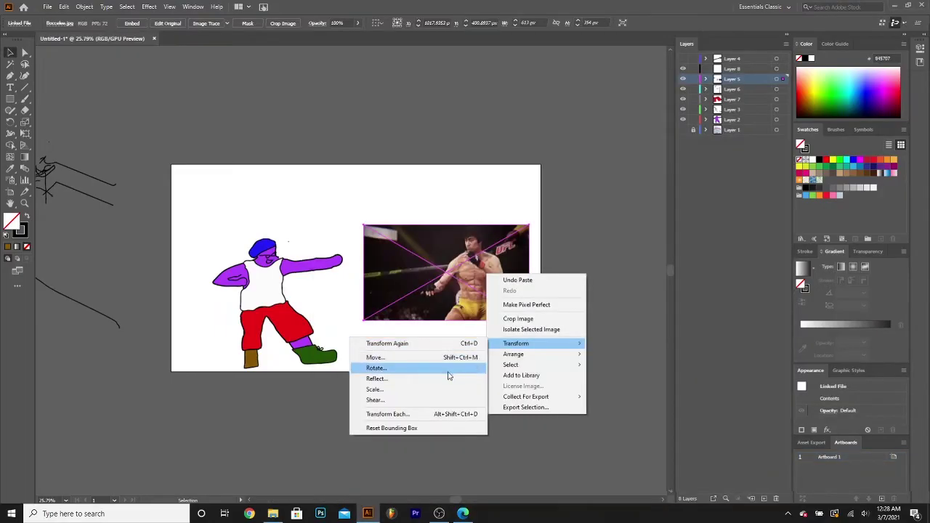
{"action": "left_click", "coordinate": [426, 390]}
{"action": "left_click_drag", "start_coordinate": [473, 234], "coordinate": [468, 267]}
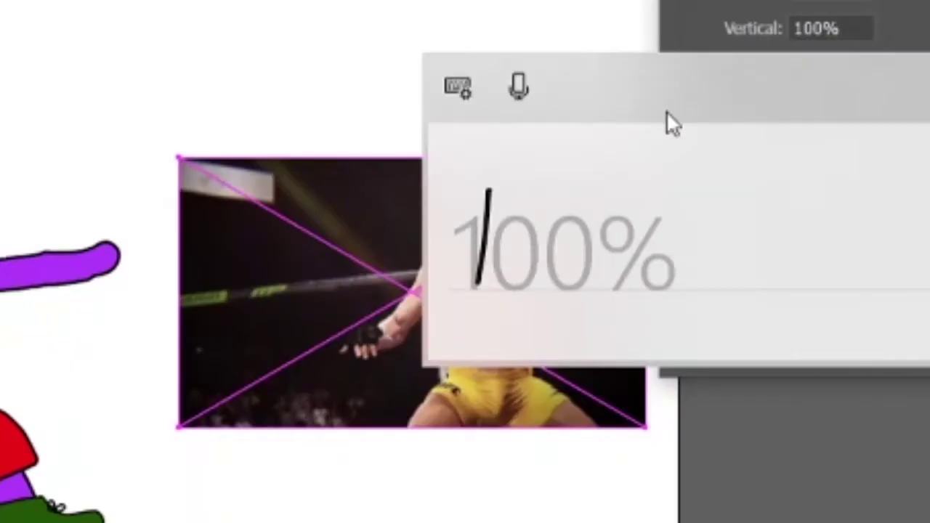
{"action": "mouse_move", "coordinate": [558, 188]}
{"action": "left_mouse_down"}
{"action": "mouse_move", "coordinate": [582, 232]}
{"action": "mouse_move", "coordinate": [540, 263]}
{"action": "mouse_move", "coordinate": [554, 178]}
{"action": "mouse_move", "coordinate": [706, 181]}
{"action": "mouse_move", "coordinate": [673, 191]}
{"action": "left_mouse_up"}
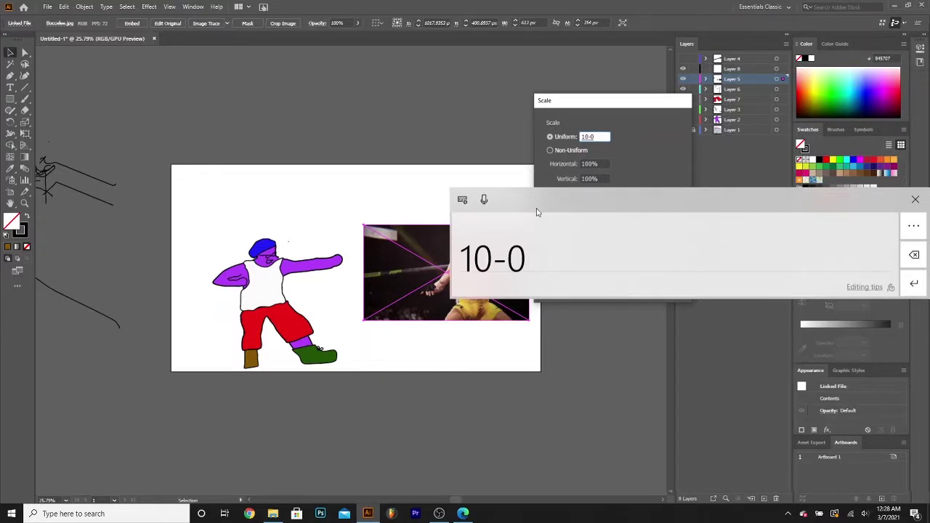
{"action": "left_click_drag", "start_coordinate": [455, 202], "coordinate": [524, 309]}
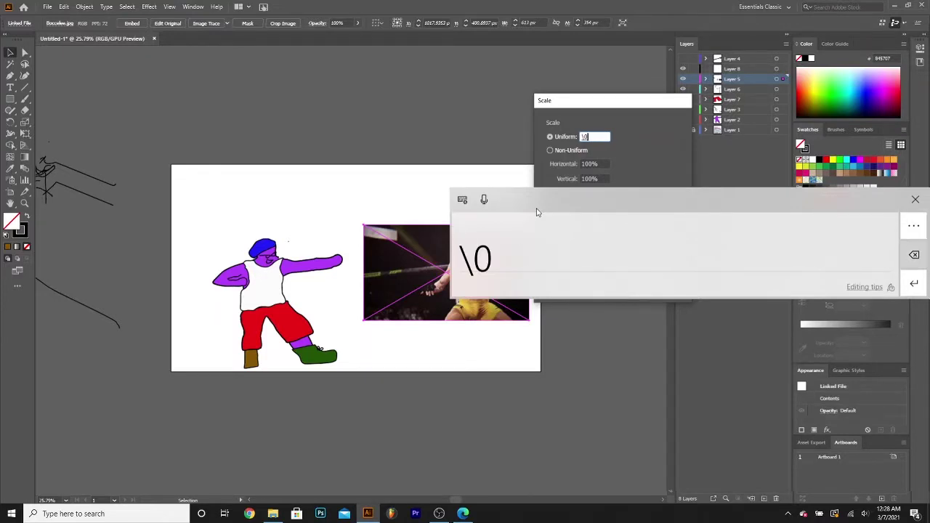
{"action": "mouse_move", "coordinate": [471, 246]}
{"action": "left_mouse_down"}
{"action": "mouse_move", "coordinate": [480, 264]}
{"action": "mouse_move", "coordinate": [532, 269]}
{"action": "left_mouse_up"}
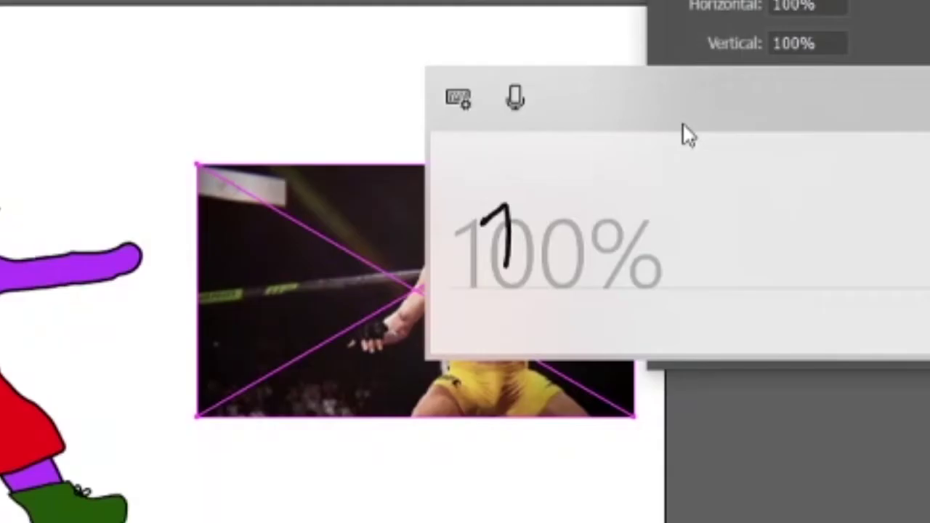
{"action": "left_click_drag", "start_coordinate": [588, 191], "coordinate": [583, 256]}
{"action": "left_click_drag", "start_coordinate": [663, 198], "coordinate": [655, 193]}
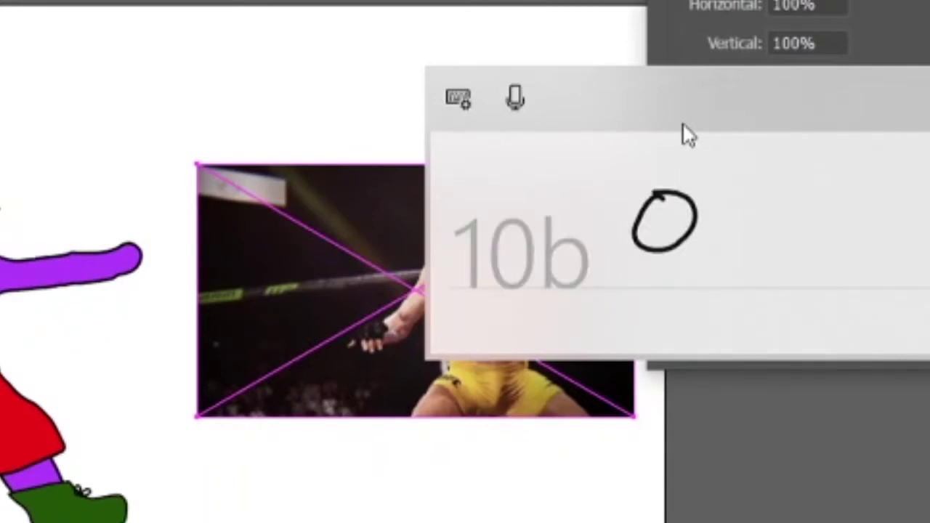
{"action": "left_click", "coordinate": [915, 254]}
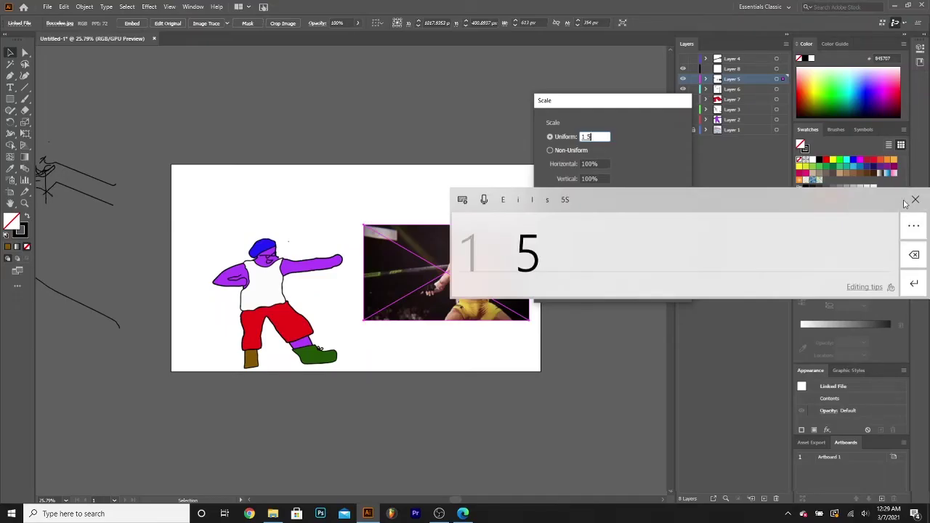
{"action": "mouse_move", "coordinate": [600, 224]}
{"action": "left_mouse_down"}
{"action": "mouse_move", "coordinate": [589, 262]}
{"action": "mouse_move", "coordinate": [604, 227]}
{"action": "left_mouse_up"}
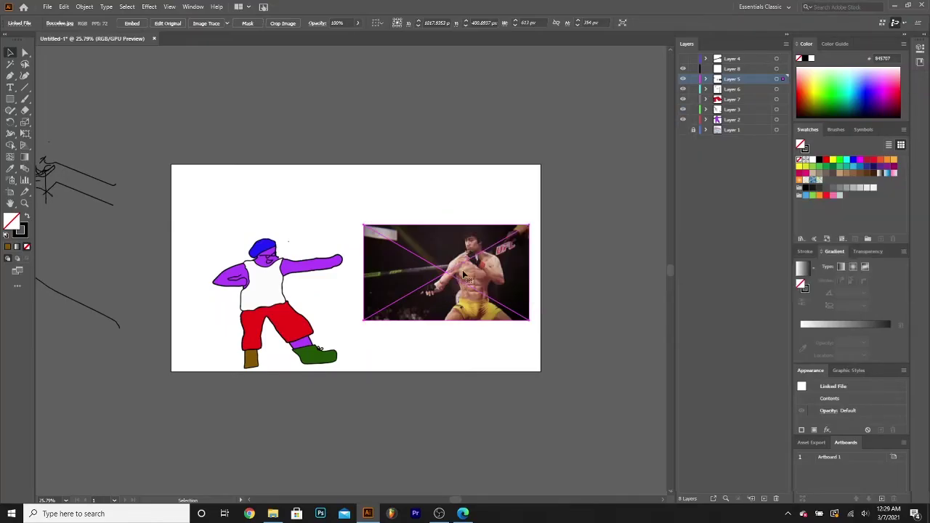
Move the fighter image lower on the artboard and trace his body outline on Layer 8 with a 1 pt stroke, about 352 by 370 px
{"action": "left_click_drag", "start_coordinate": [464, 274], "coordinate": [461, 305]}
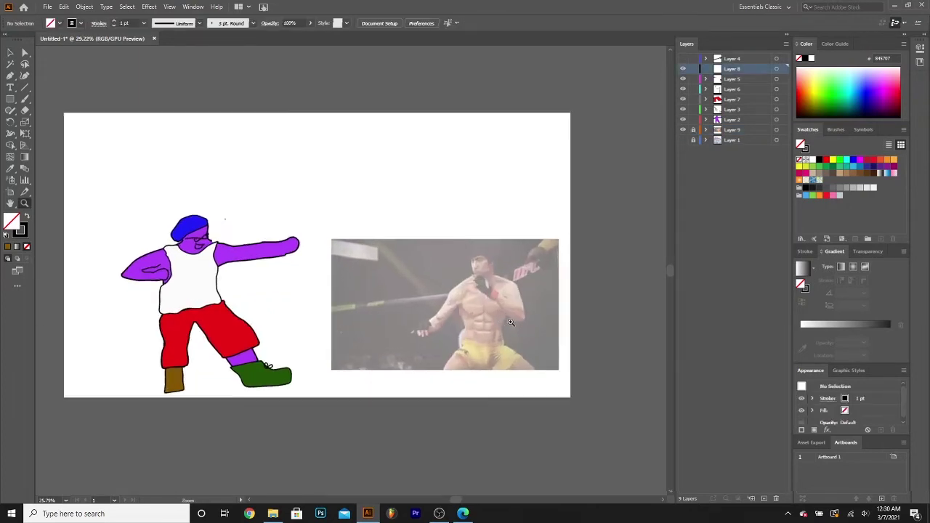
{"action": "mouse_move", "coordinate": [511, 323]}
{"action": "left_mouse_down"}
{"action": "mouse_move", "coordinate": [620, 349]}
{"action": "mouse_move", "coordinate": [612, 348]}
{"action": "left_mouse_up"}
{"action": "key", "text": "b"}
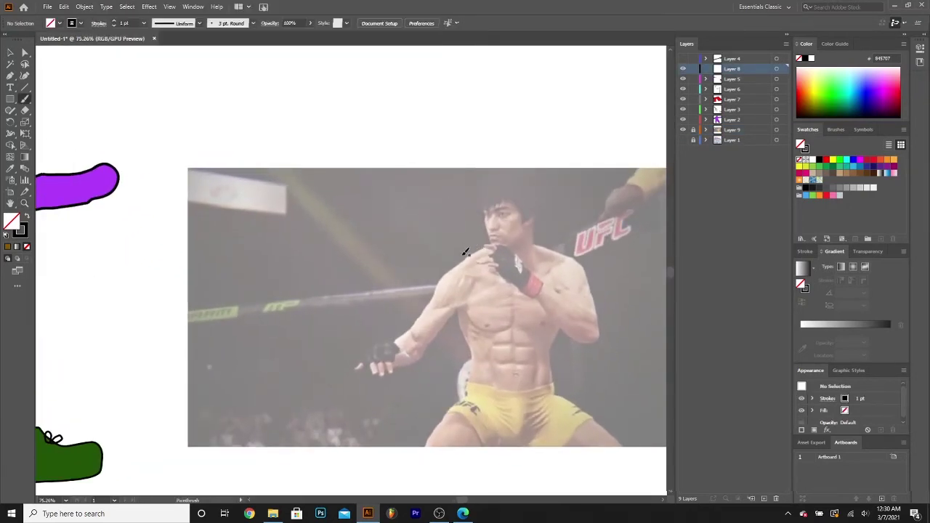
{"action": "mouse_move", "coordinate": [484, 248]}
{"action": "left_mouse_down"}
{"action": "mouse_move", "coordinate": [386, 376]}
{"action": "mouse_move", "coordinate": [388, 366]}
{"action": "mouse_move", "coordinate": [557, 360]}
{"action": "mouse_move", "coordinate": [564, 328]}
{"action": "mouse_move", "coordinate": [579, 334]}
{"action": "mouse_move", "coordinate": [513, 200]}
{"action": "mouse_move", "coordinate": [481, 208]}
{"action": "mouse_move", "coordinate": [484, 247]}
{"action": "left_mouse_up"}
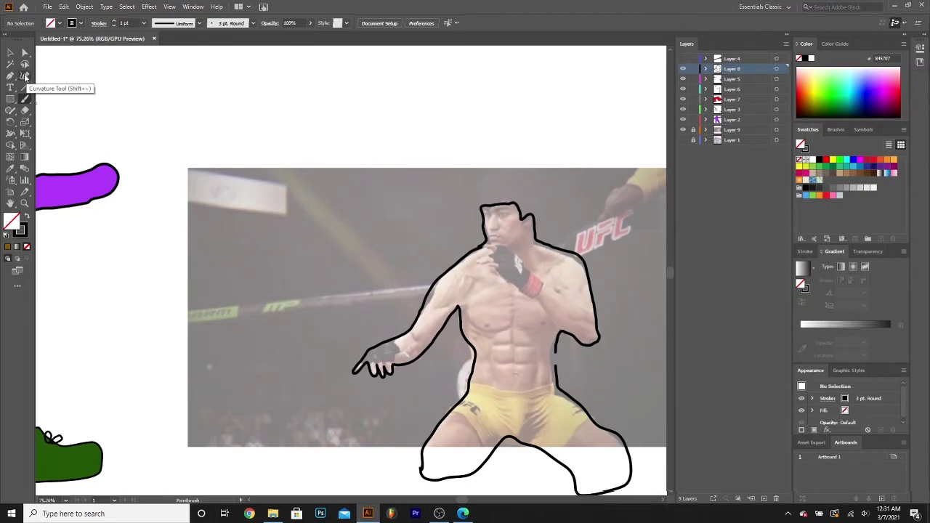
Close the gap at the waist of the fighter's outline and fill the body with green 397703
{"action": "left_click", "coordinate": [558, 354]}
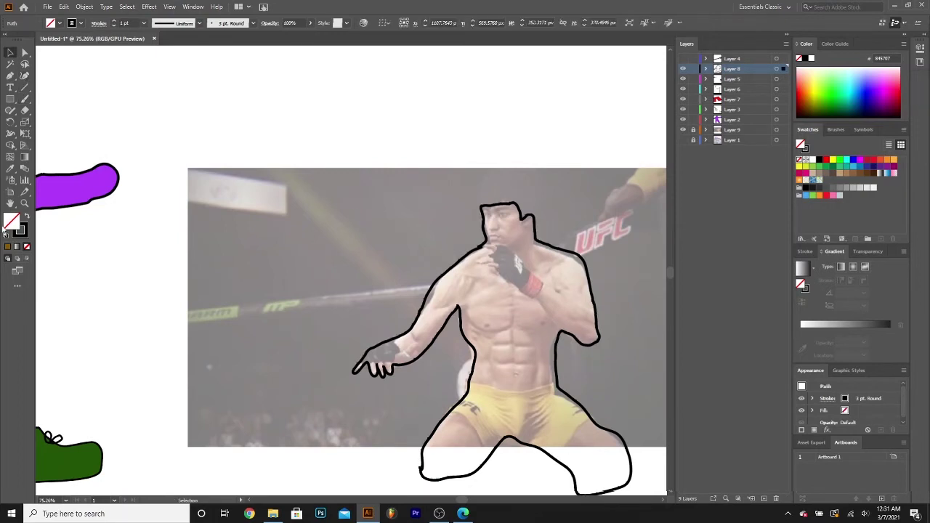
{"action": "double_click", "coordinate": [20, 226]}
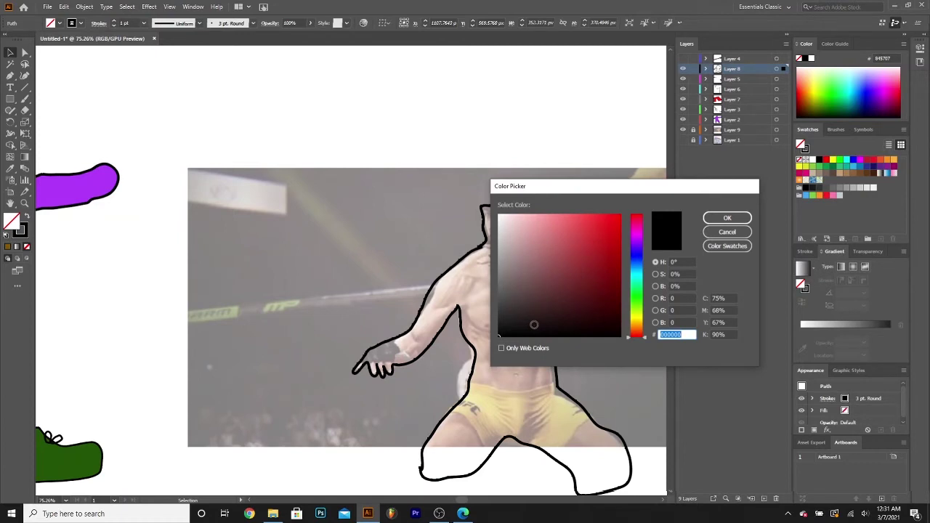
{"action": "left_click", "coordinate": [637, 305]}
{"action": "left_click", "coordinate": [618, 279]}
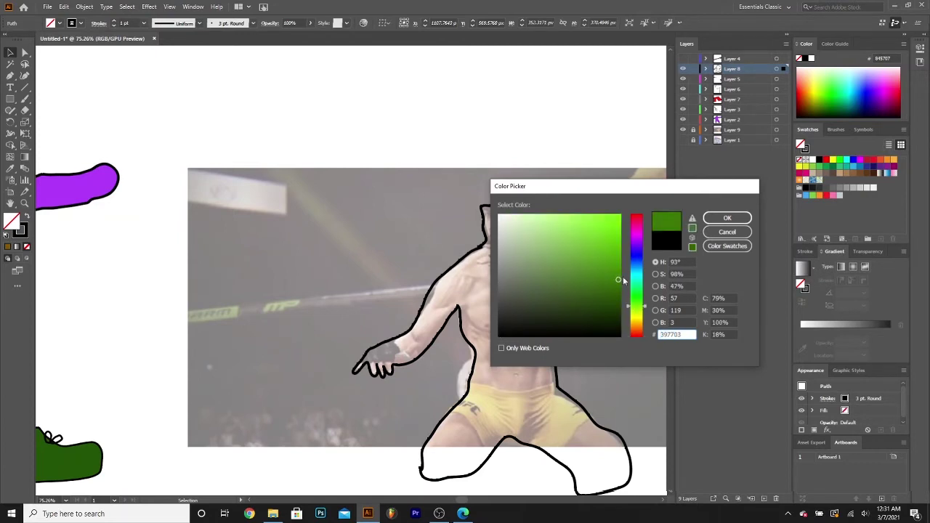
{"action": "left_click", "coordinate": [728, 219]}
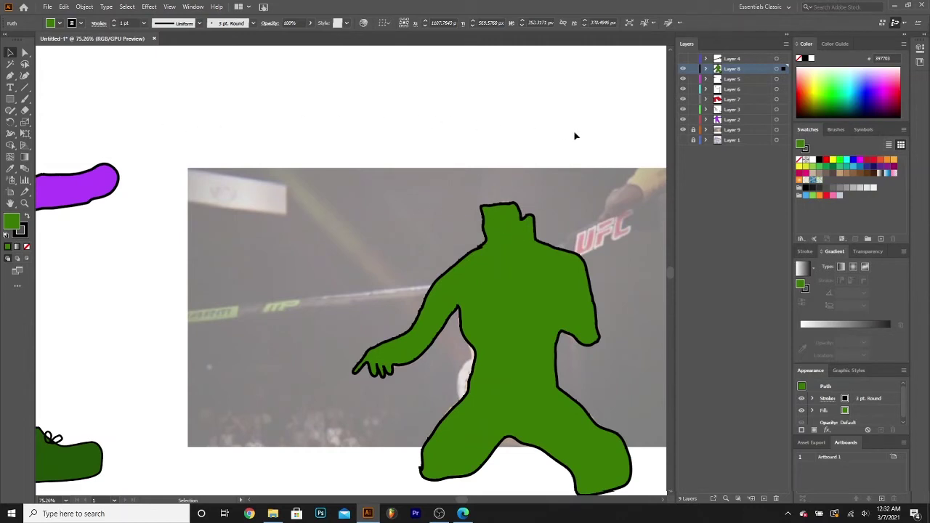
On a new layer, outline a large rounded afro over the fighter's head area and fill it with dark green 05511A
{"action": "key", "text": "ctrl+l"}
{"action": "left_click", "coordinate": [26, 99]}
{"action": "mouse_move", "coordinate": [481, 205]}
{"action": "left_mouse_down"}
{"action": "mouse_move", "coordinate": [515, 115]}
{"action": "mouse_move", "coordinate": [576, 166]}
{"action": "mouse_move", "coordinate": [537, 220]}
{"action": "left_mouse_up"}
{"action": "key", "text": "v"}
{"action": "left_click", "coordinate": [452, 165]}
{"action": "double_click", "coordinate": [11, 221]}
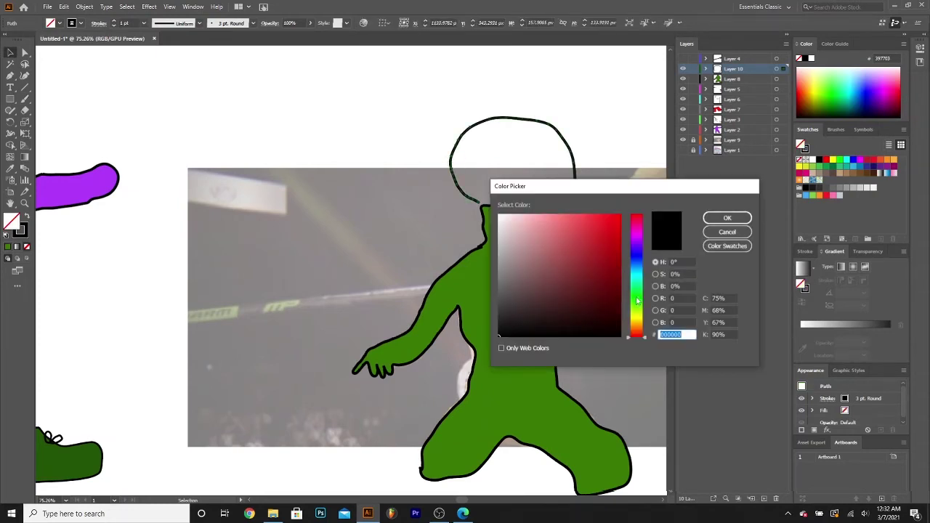
{"action": "left_click_drag", "start_coordinate": [637, 299], "coordinate": [639, 290]}
{"action": "left_click", "coordinate": [614, 298]}
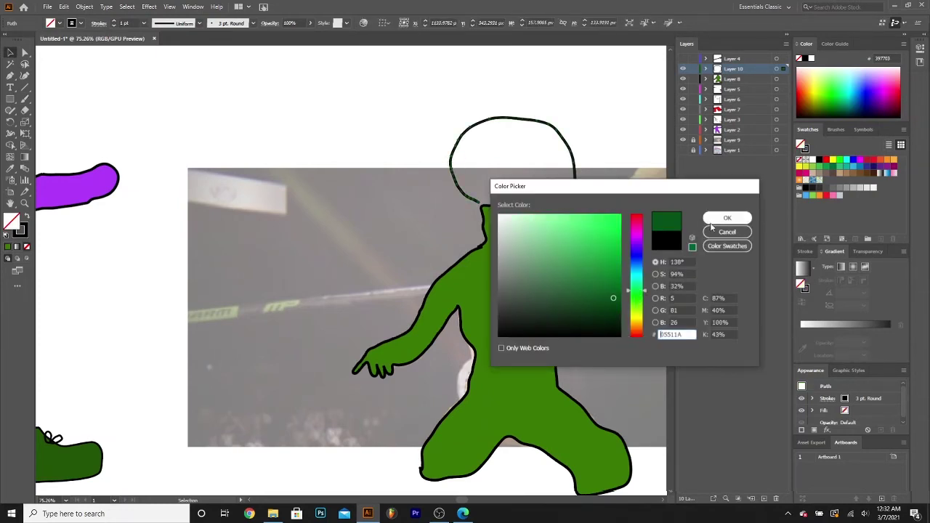
{"action": "left_click", "coordinate": [719, 220]}
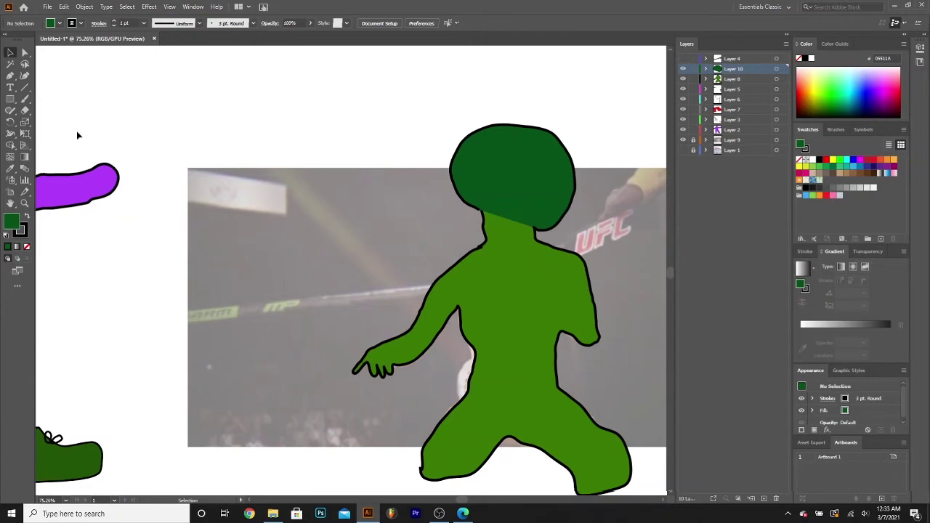
Outline the fighter's wide shorts over his legs, about 309 by 163 px, and fill them with yellow-green C5ED1D
{"action": "left_click", "coordinate": [25, 98]}
{"action": "mouse_move", "coordinate": [469, 382]}
{"action": "left_mouse_down"}
{"action": "mouse_move", "coordinate": [634, 452]}
{"action": "mouse_move", "coordinate": [396, 392]}
{"action": "left_mouse_up"}
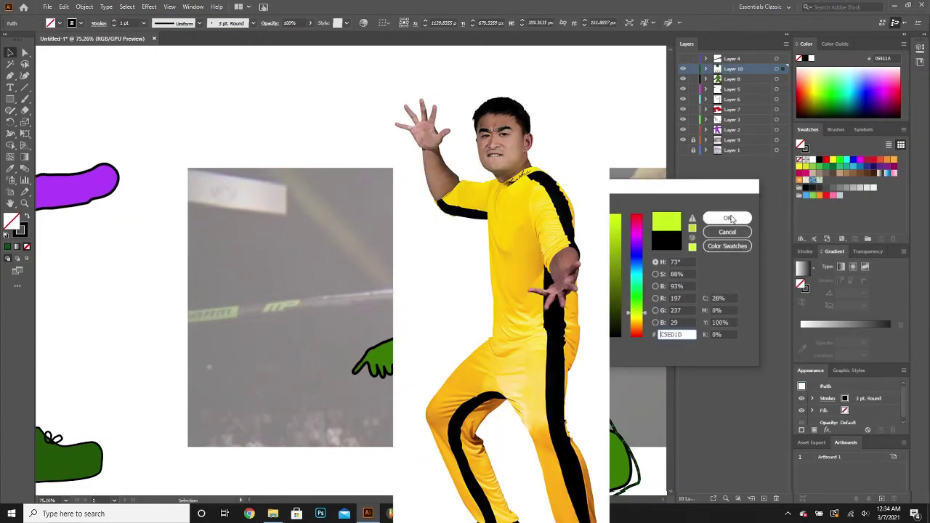
{"action": "left_click", "coordinate": [729, 220]}
{"action": "left_click", "coordinate": [414, 321]}
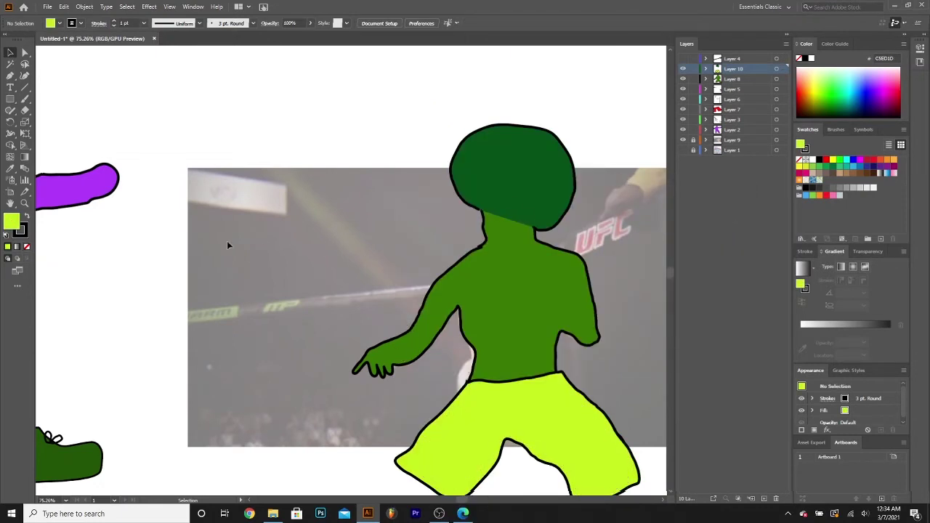
Add a new layer beneath the fighter's body layer and outline a knife handle in his outstretched hand with no fill
{"action": "key", "text": "b"}
{"action": "left_click", "coordinate": [732, 91]}
{"action": "left_click", "coordinate": [764, 500]}
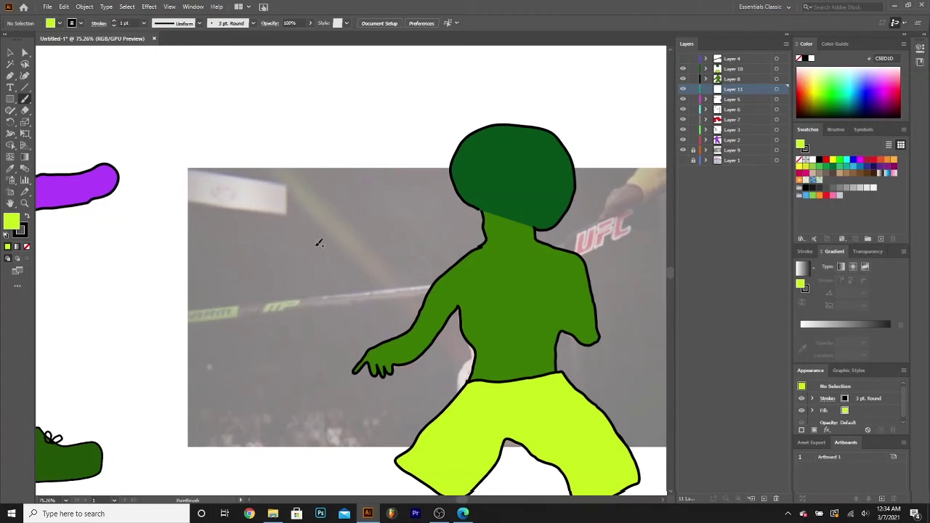
{"action": "left_click", "coordinate": [27, 247]}
{"action": "mouse_move", "coordinate": [399, 377]}
{"action": "left_mouse_down"}
{"action": "mouse_move", "coordinate": [368, 366]}
{"action": "mouse_move", "coordinate": [398, 378]}
{"action": "left_mouse_up"}
{"action": "mouse_move", "coordinate": [366, 340]}
{"action": "left_mouse_down"}
{"action": "mouse_move", "coordinate": [327, 291]}
{"action": "mouse_move", "coordinate": [322, 324]}
{"action": "mouse_move", "coordinate": [366, 346]}
{"action": "left_mouse_up"}
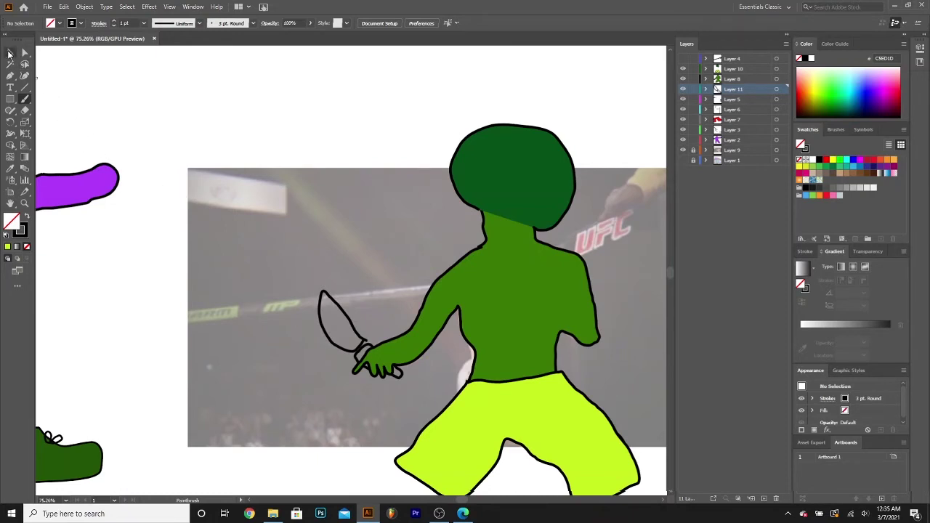
{"action": "left_click", "coordinate": [12, 53]}
{"action": "key", "text": "ctrl+z"}
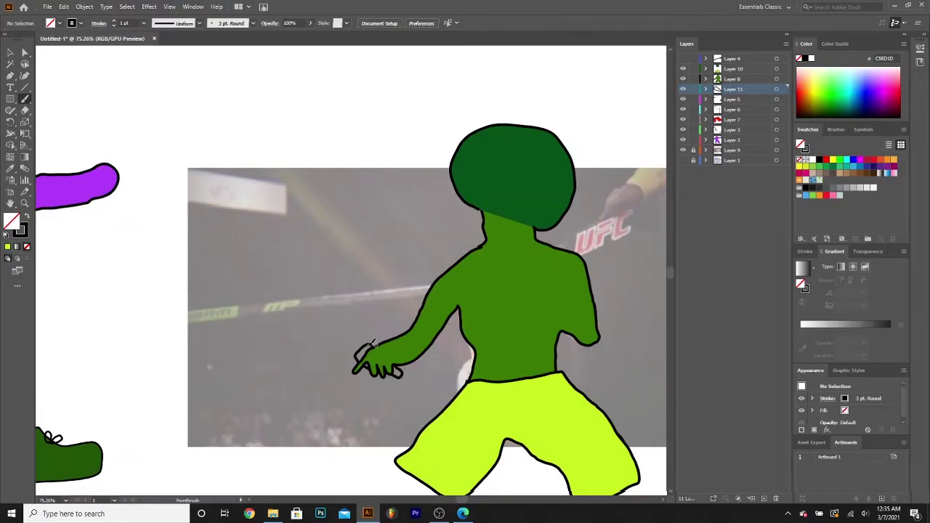
Outline a curved knife blade extending from the handle, about 62 by 88 px, and fill the handle with brown 845203
{"action": "left_click_drag", "start_coordinate": [369, 344], "coordinate": [336, 295]}
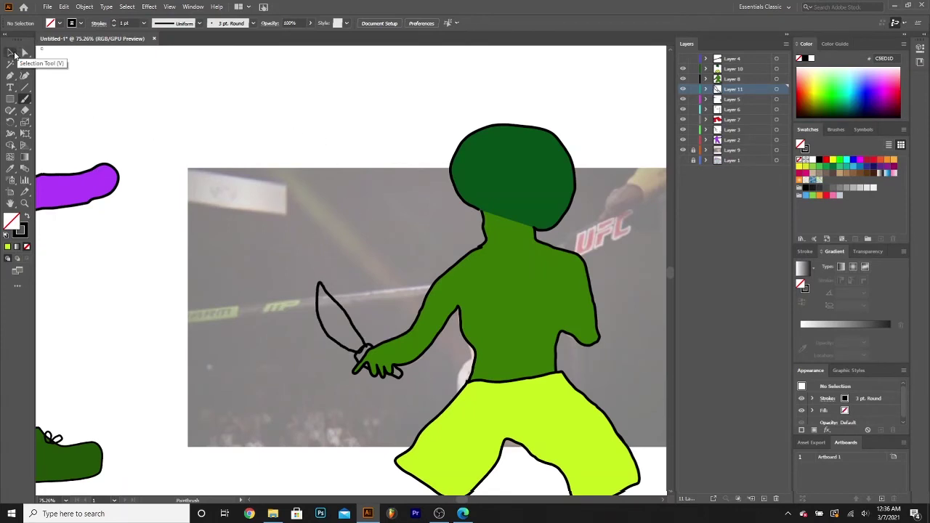
{"action": "left_click", "coordinate": [12, 55]}
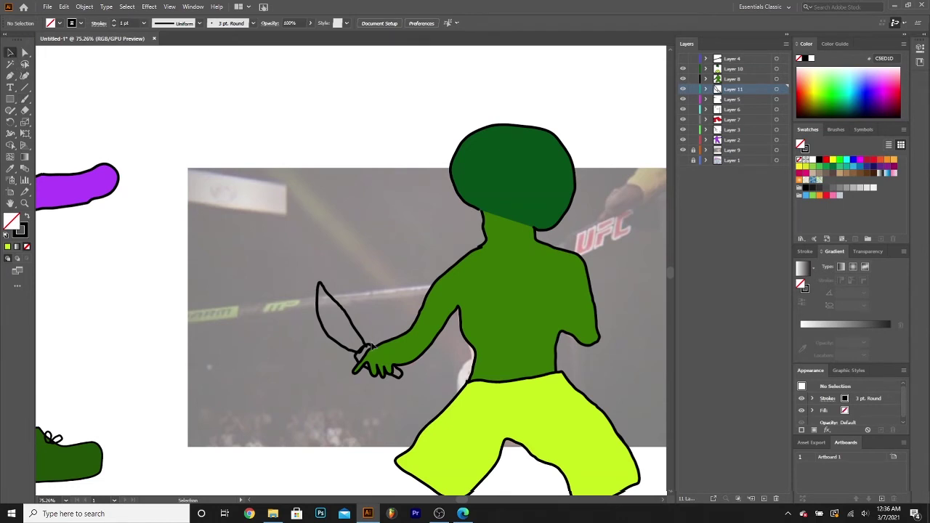
{"action": "left_click", "coordinate": [371, 346]}
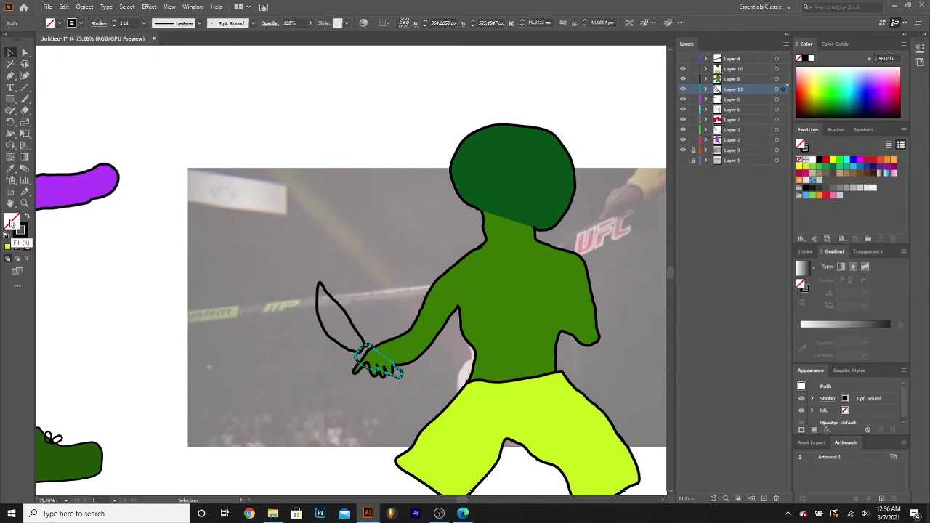
{"action": "double_click", "coordinate": [22, 230]}
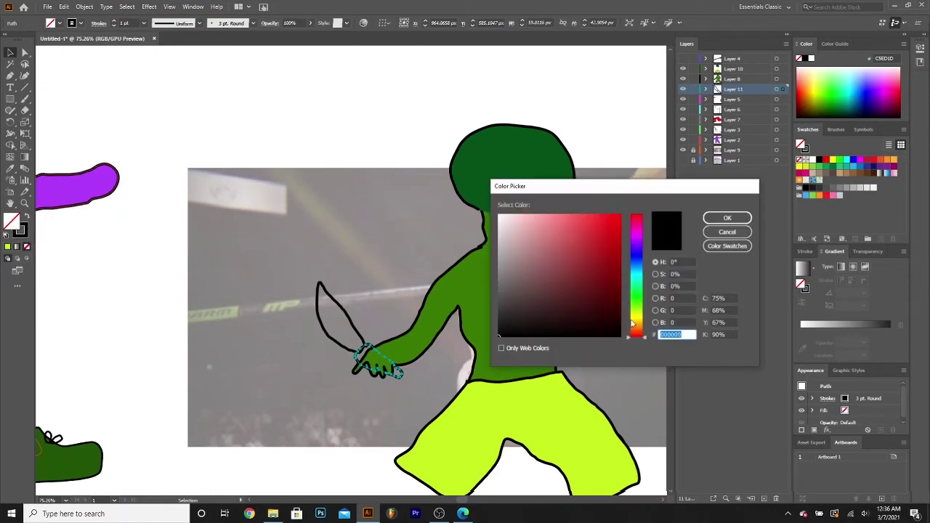
{"action": "mouse_move", "coordinate": [632, 332]}
{"action": "left_mouse_down"}
{"action": "mouse_move", "coordinate": [641, 312]}
{"action": "mouse_move", "coordinate": [638, 328]}
{"action": "left_mouse_up"}
{"action": "left_click", "coordinate": [616, 280]}
{"action": "key", "text": "Return"}
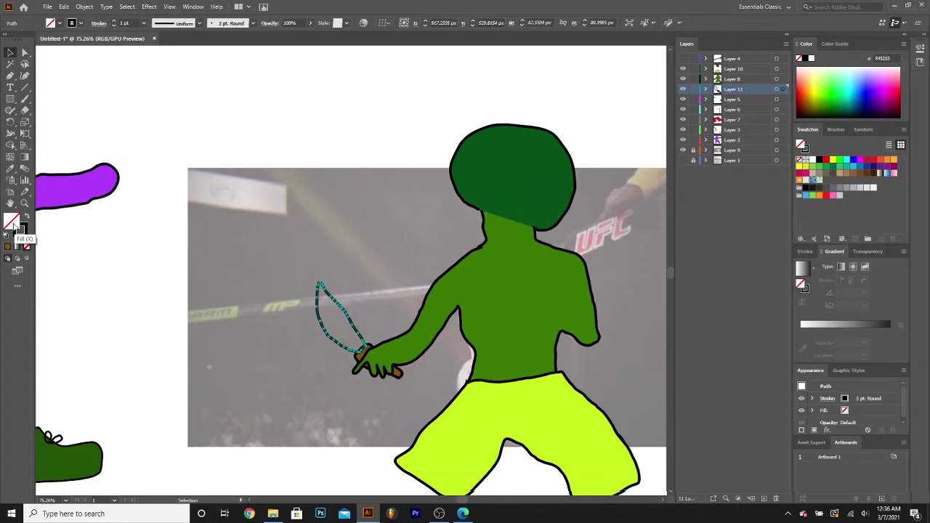
Fill the knife blade with grey 757272
{"action": "double_click", "coordinate": [20, 231]}
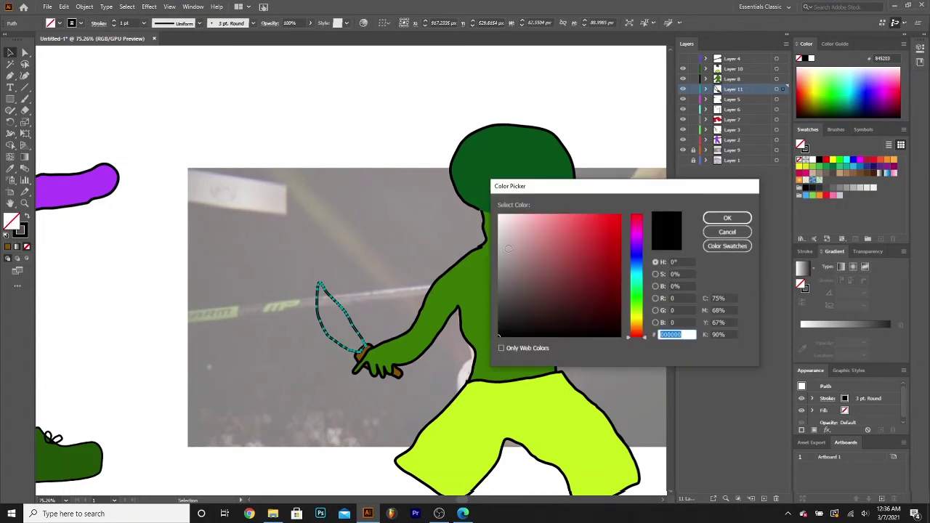
{"action": "mouse_move", "coordinate": [509, 284]}
{"action": "left_mouse_down"}
{"action": "mouse_move", "coordinate": [501, 297]}
{"action": "mouse_move", "coordinate": [501, 281]}
{"action": "left_mouse_up"}
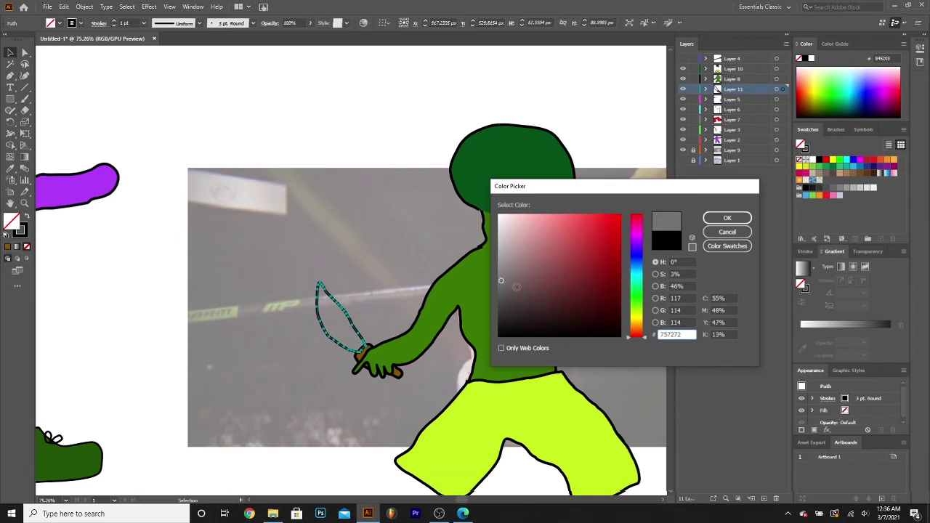
{"action": "left_click", "coordinate": [728, 217]}
{"action": "left_click", "coordinate": [341, 181]}
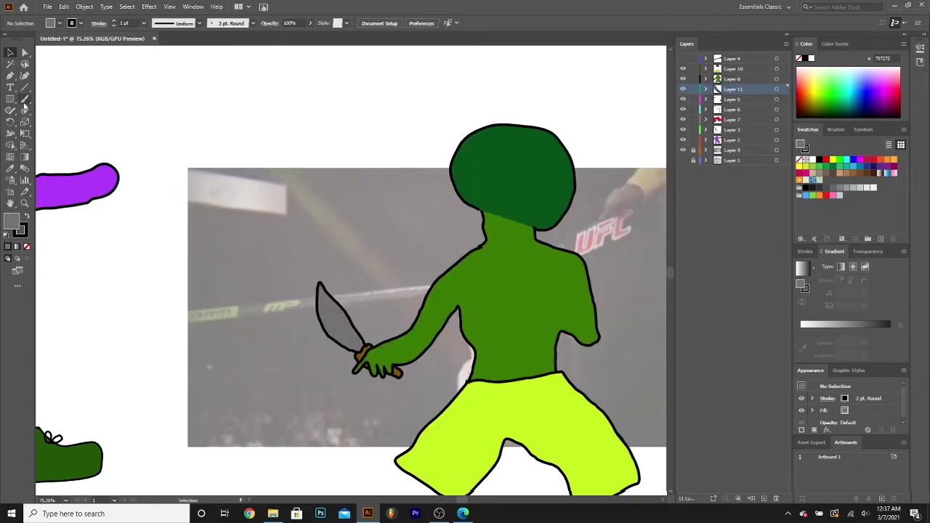
{"action": "left_click", "coordinate": [24, 100]}
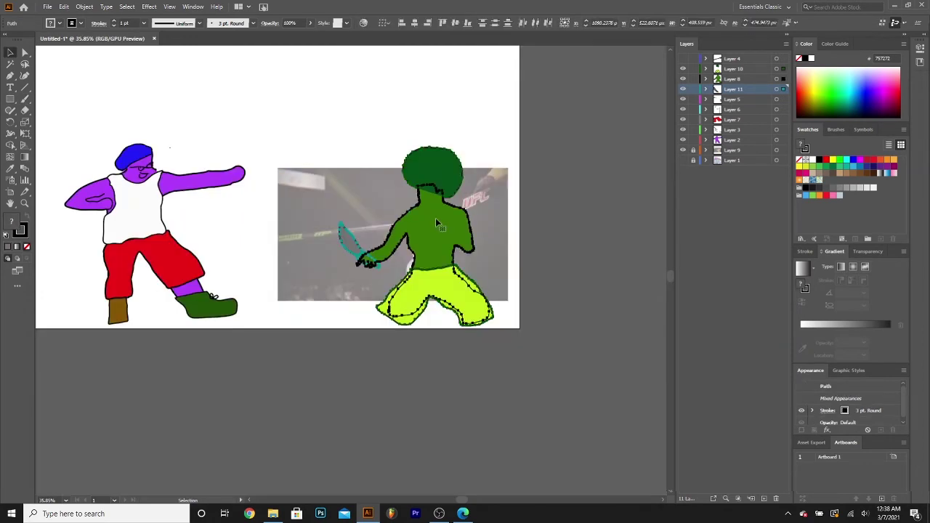
Move the complete green fighter closer to the purple man, and place the shovel handle and shovel head in the purple man's hands
{"action": "left_click_drag", "start_coordinate": [436, 224], "coordinate": [344, 222]}
{"action": "left_click", "coordinate": [610, 93]}
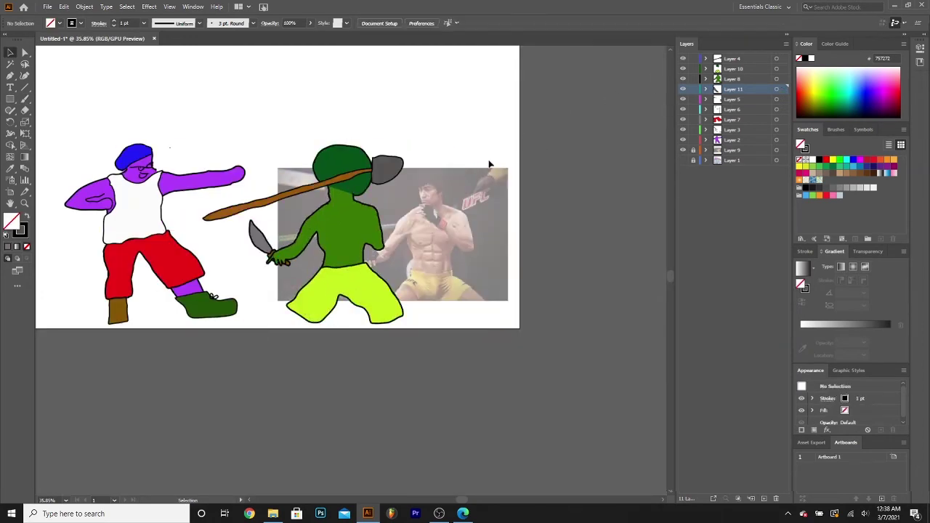
{"action": "left_click_drag", "start_coordinate": [237, 206], "coordinate": [171, 195]}
{"action": "left_click_drag", "start_coordinate": [388, 177], "coordinate": [294, 164]}
{"action": "left_click", "coordinate": [445, 111]}
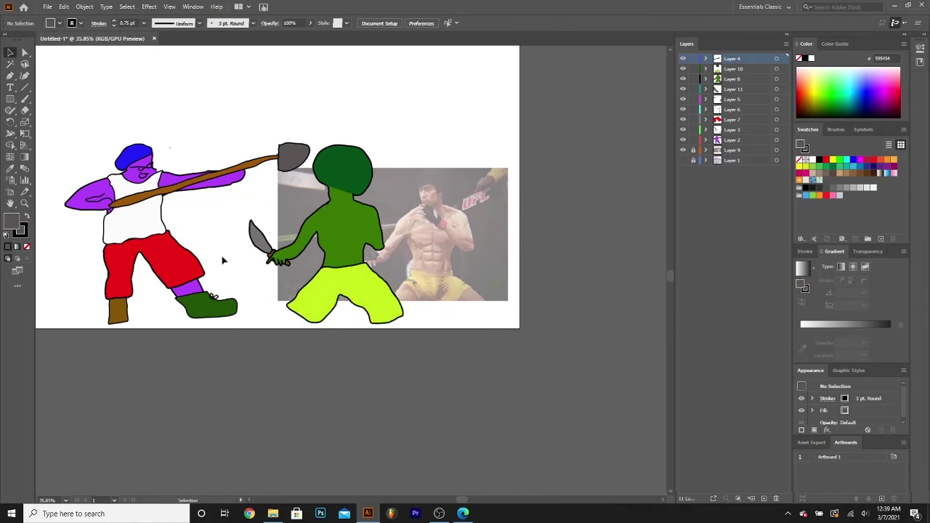
{"action": "left_click_drag", "start_coordinate": [279, 253], "coordinate": [260, 239]}
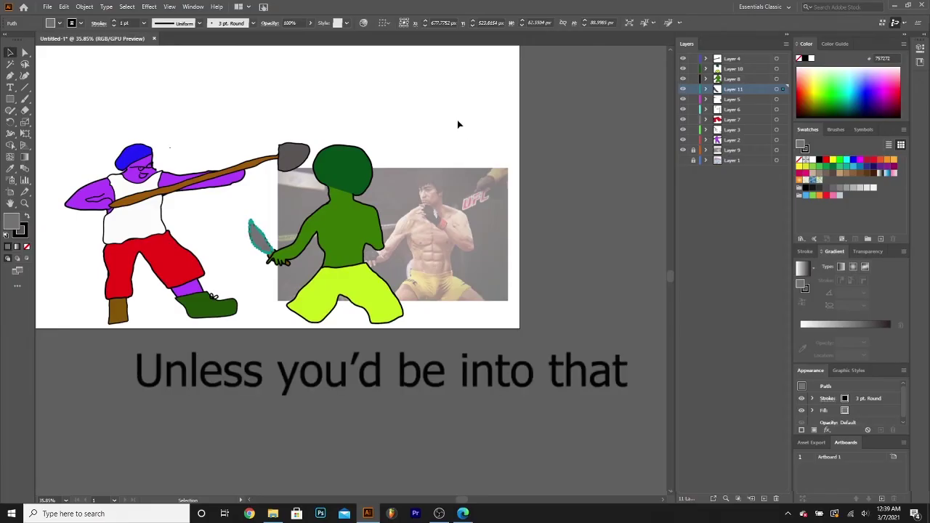
{"action": "left_click", "coordinate": [461, 135]}
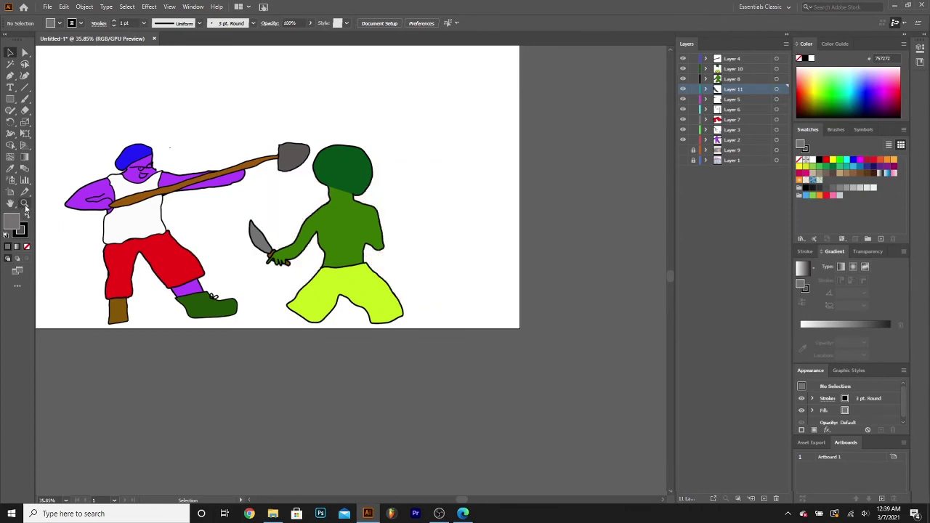
Outline a cross on the green fighter's upper back and make it solid black with no stroke
{"action": "left_click", "coordinate": [24, 204]}
{"action": "left_click_drag", "start_coordinate": [300, 215], "coordinate": [411, 215]}
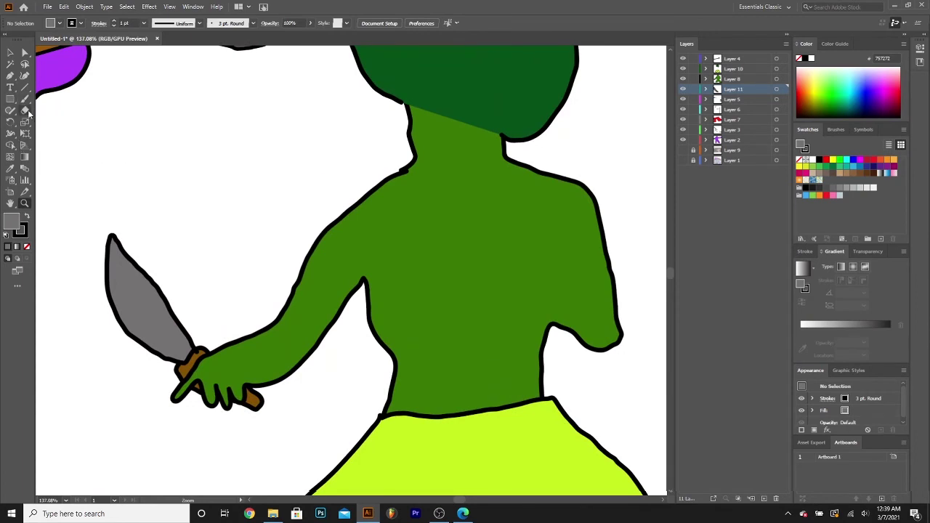
{"action": "left_click", "coordinate": [24, 99]}
{"action": "mouse_move", "coordinate": [457, 203]}
{"action": "left_mouse_down"}
{"action": "mouse_move", "coordinate": [459, 291]}
{"action": "mouse_move", "coordinate": [480, 298]}
{"action": "left_mouse_up"}
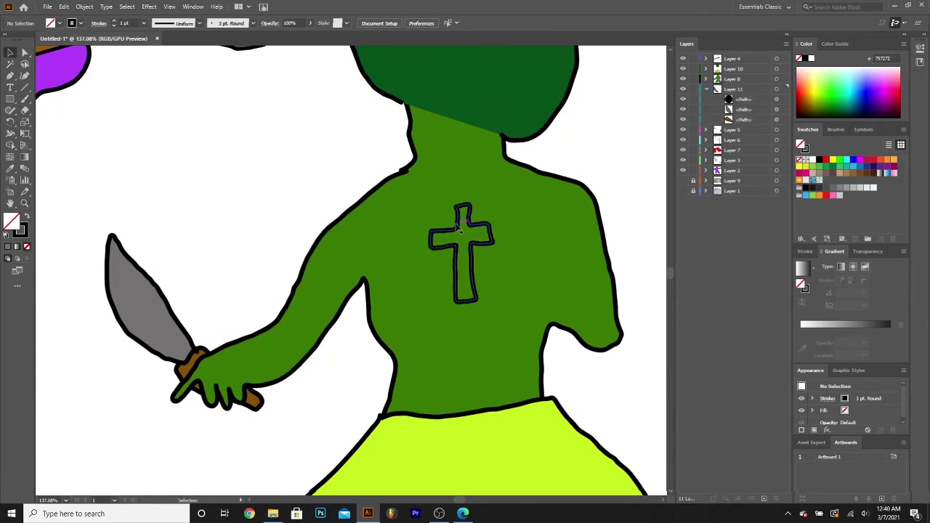
{"action": "left_click", "coordinate": [458, 228]}
{"action": "left_click", "coordinate": [28, 217]}
{"action": "left_click", "coordinate": [300, 205]}
Add a new layer directly above Layer 9 and draw a horizon line across the artboard above the two figures
{"action": "key", "text": "z"}
{"action": "left_click_drag", "start_coordinate": [289, 189], "coordinate": [232, 190]}
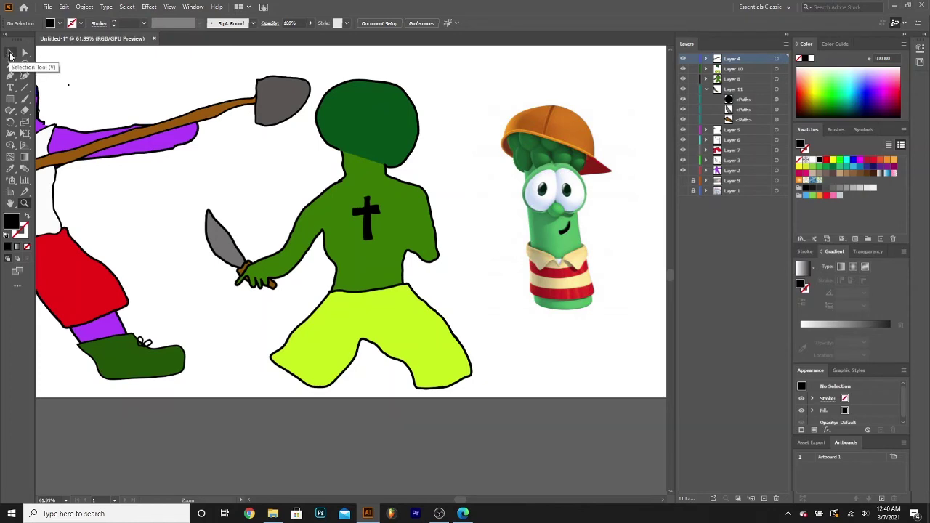
{"action": "left_click", "coordinate": [13, 53]}
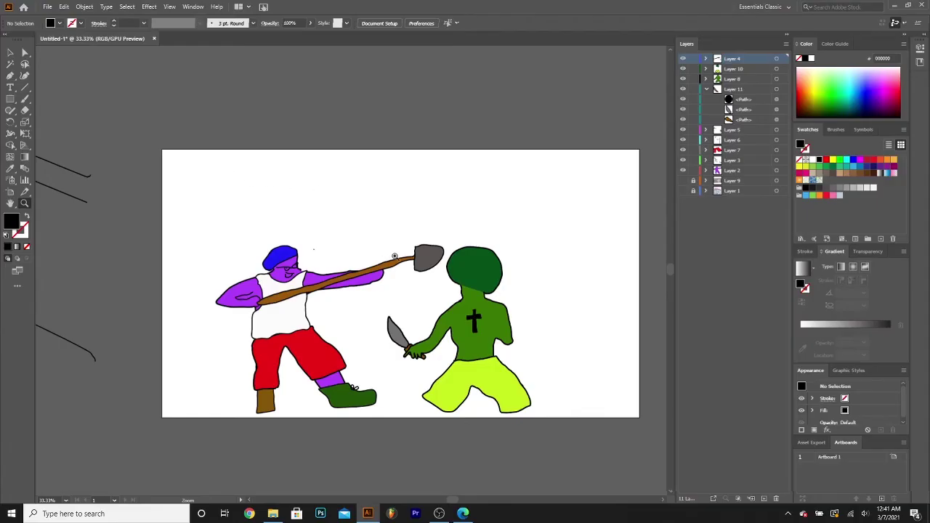
{"action": "left_click_drag", "start_coordinate": [396, 257], "coordinate": [345, 254]}
{"action": "left_click", "coordinate": [708, 89]}
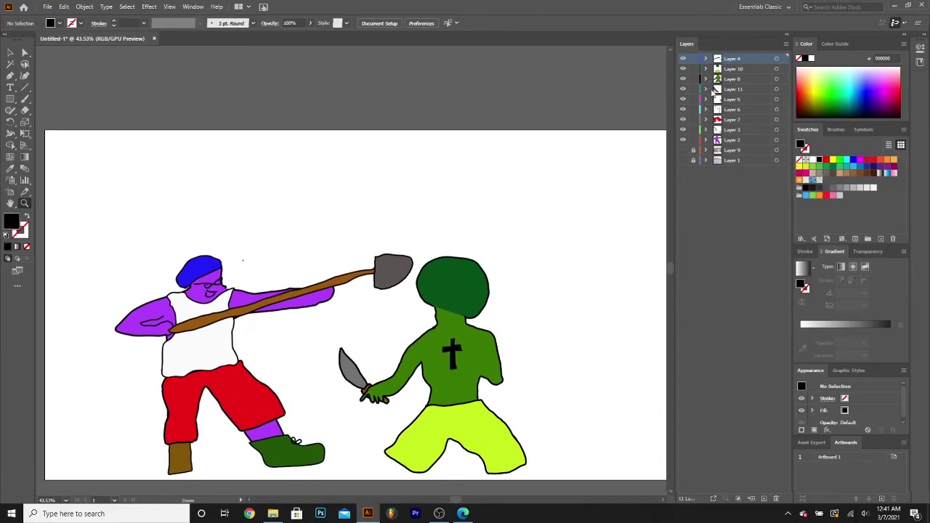
{"action": "left_click", "coordinate": [725, 152]}
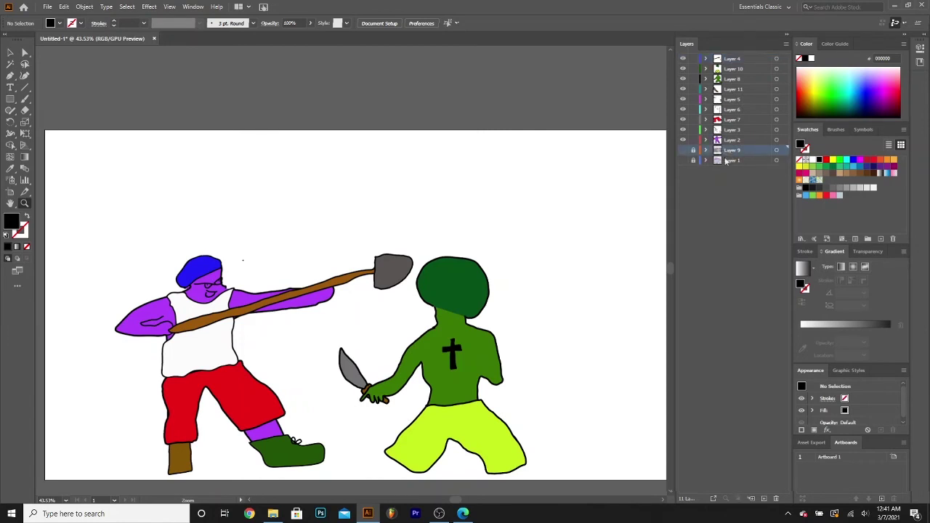
{"action": "left_click", "coordinate": [764, 498]}
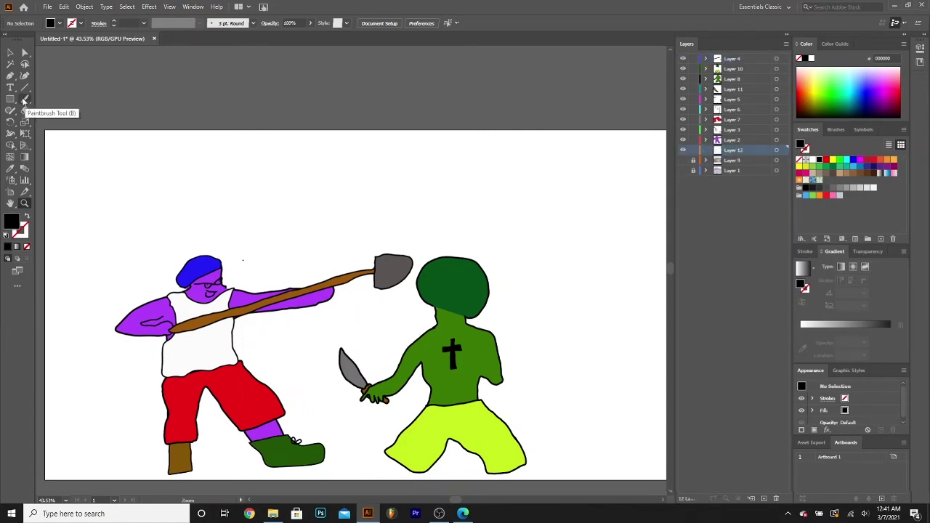
{"action": "left_click", "coordinate": [23, 101]}
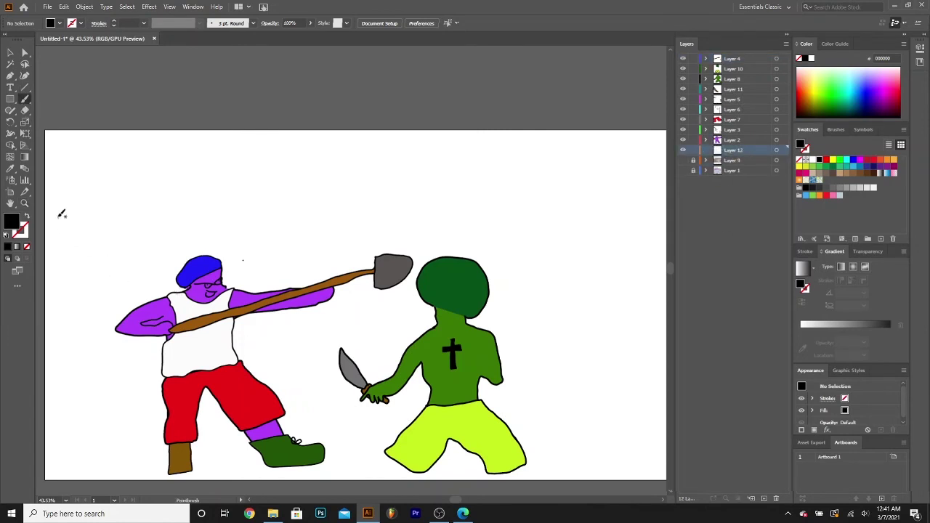
{"action": "mouse_move", "coordinate": [51, 219]}
{"action": "left_mouse_down"}
{"action": "mouse_move", "coordinate": [217, 208]}
{"action": "mouse_move", "coordinate": [666, 218]}
{"action": "left_mouse_up"}
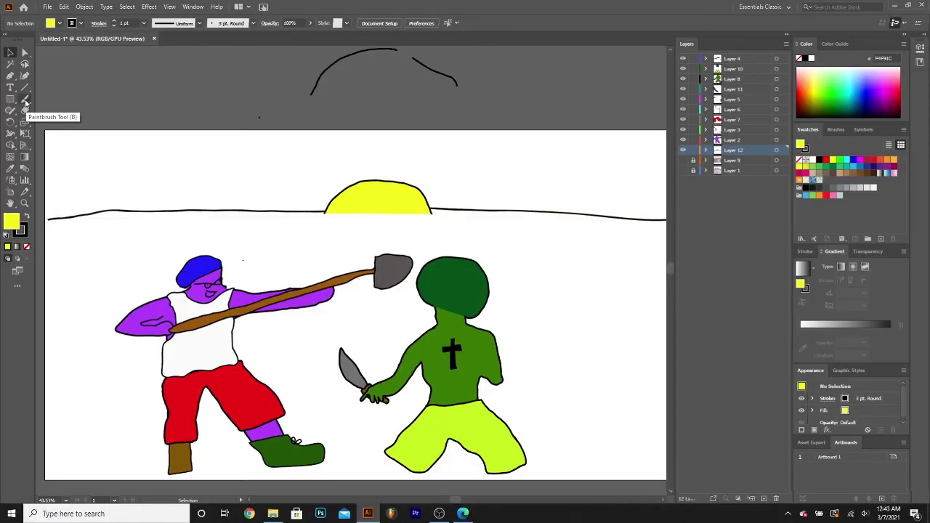
Draw two wide arches one above the other outside the artboard's right edge, the upper one about 294 px wide
{"action": "left_click", "coordinate": [25, 100]}
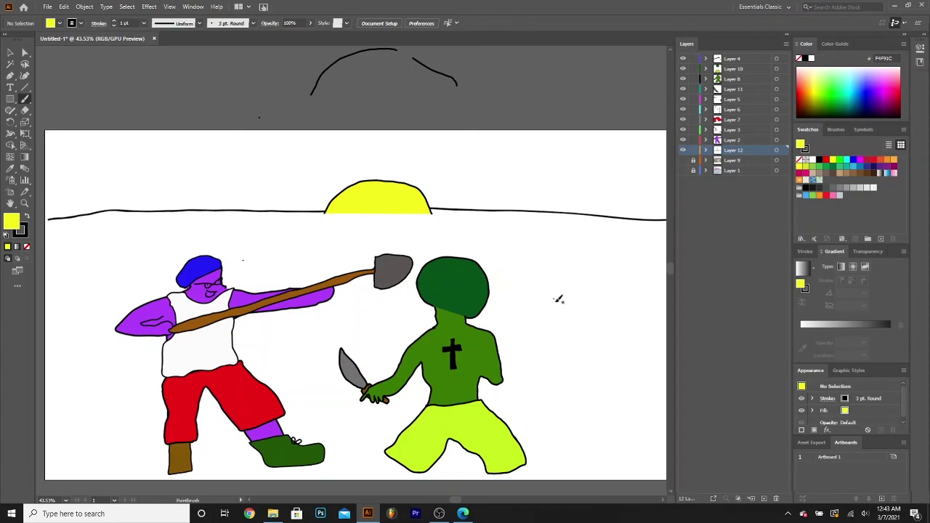
{"action": "left_click_drag", "start_coordinate": [516, 261], "coordinate": [632, 276]}
{"action": "left_click_drag", "start_coordinate": [300, 332], "coordinate": [349, 314]}
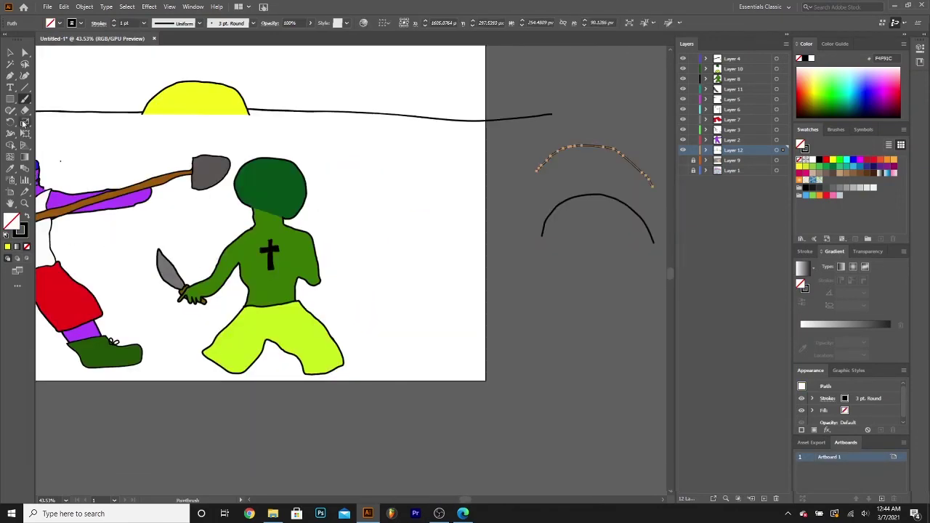
{"action": "double_click", "coordinate": [11, 227]}
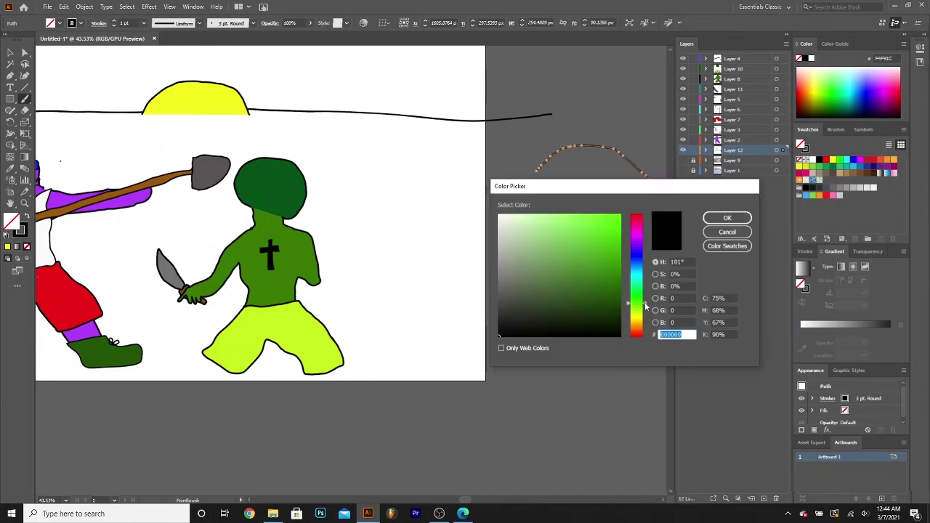
{"action": "left_click", "coordinate": [591, 294]}
{"action": "left_click", "coordinate": [728, 218]}
Fill the upper arch outside the artboard with green 1B8202
{"action": "double_click", "coordinate": [19, 228]}
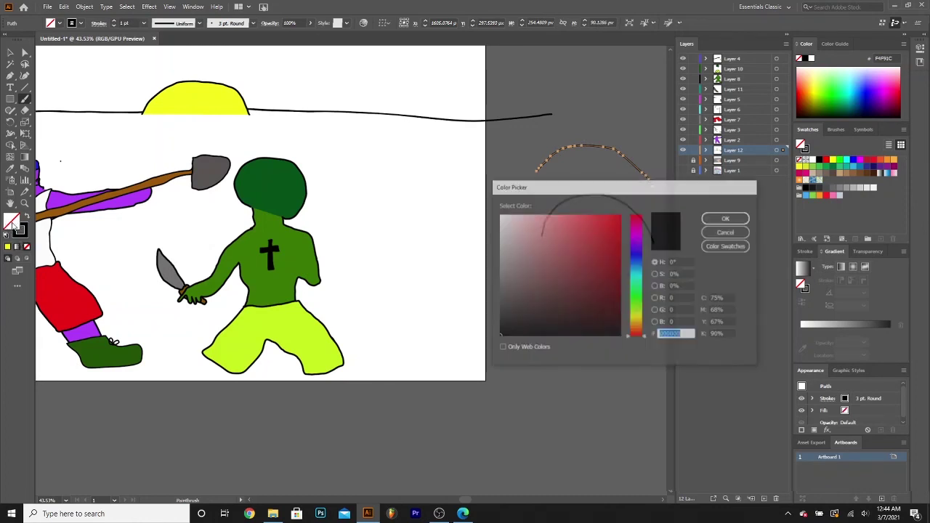
{"action": "left_click_drag", "start_coordinate": [639, 328], "coordinate": [639, 300]}
{"action": "left_click_drag", "start_coordinate": [617, 235], "coordinate": [616, 249]}
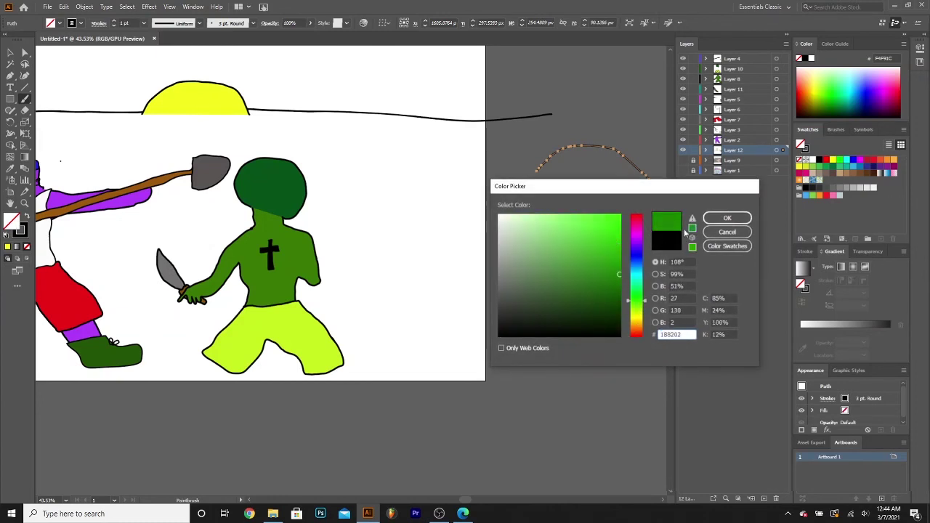
{"action": "left_click", "coordinate": [728, 220]}
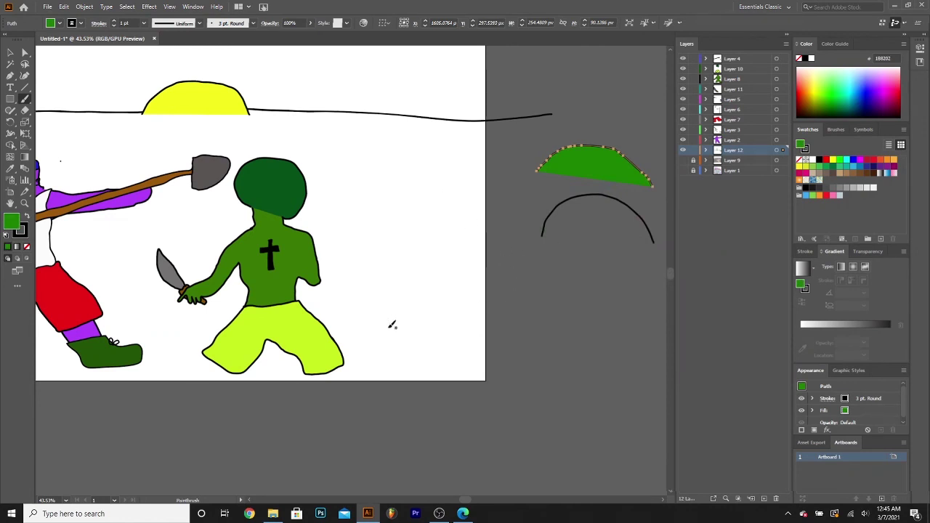
Draw black zigzag outlines of grass tufts scattered over the ground between the green fighter and the artboard's right edge
{"action": "left_click_drag", "start_coordinate": [386, 326], "coordinate": [415, 333]}
{"action": "mouse_move", "coordinate": [404, 275]}
{"action": "left_mouse_down"}
{"action": "mouse_move", "coordinate": [421, 258]}
{"action": "mouse_move", "coordinate": [429, 276]}
{"action": "mouse_move", "coordinate": [421, 283]}
{"action": "mouse_move", "coordinate": [451, 296]}
{"action": "left_mouse_up"}
{"action": "mouse_move", "coordinate": [376, 293]}
{"action": "left_mouse_down"}
{"action": "mouse_move", "coordinate": [375, 268]}
{"action": "mouse_move", "coordinate": [387, 278]}
{"action": "mouse_move", "coordinate": [389, 264]}
{"action": "mouse_move", "coordinate": [395, 275]}
{"action": "mouse_move", "coordinate": [399, 263]}
{"action": "mouse_move", "coordinate": [408, 285]}
{"action": "left_mouse_up"}
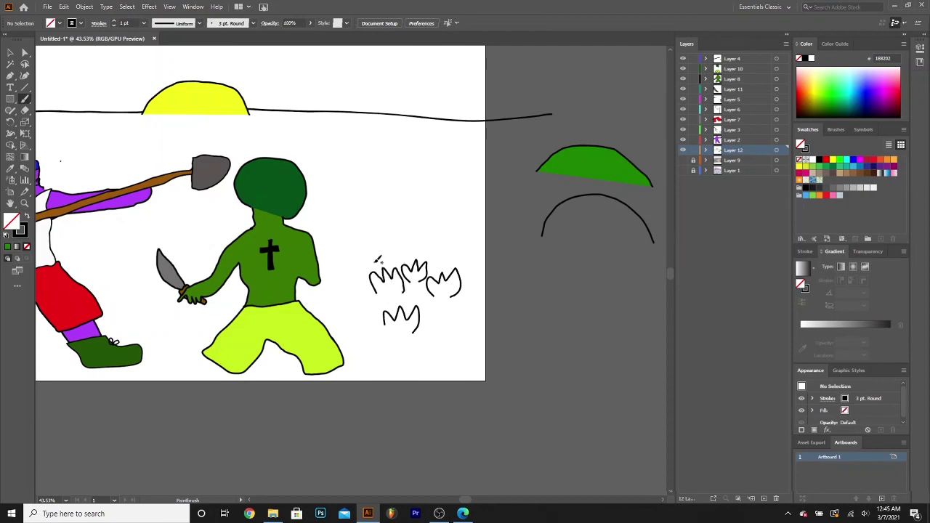
{"action": "mouse_move", "coordinate": [370, 254]}
{"action": "left_mouse_down"}
{"action": "mouse_move", "coordinate": [376, 232]}
{"action": "mouse_move", "coordinate": [391, 250]}
{"action": "left_mouse_up"}
{"action": "left_click_drag", "start_coordinate": [398, 246], "coordinate": [439, 231]}
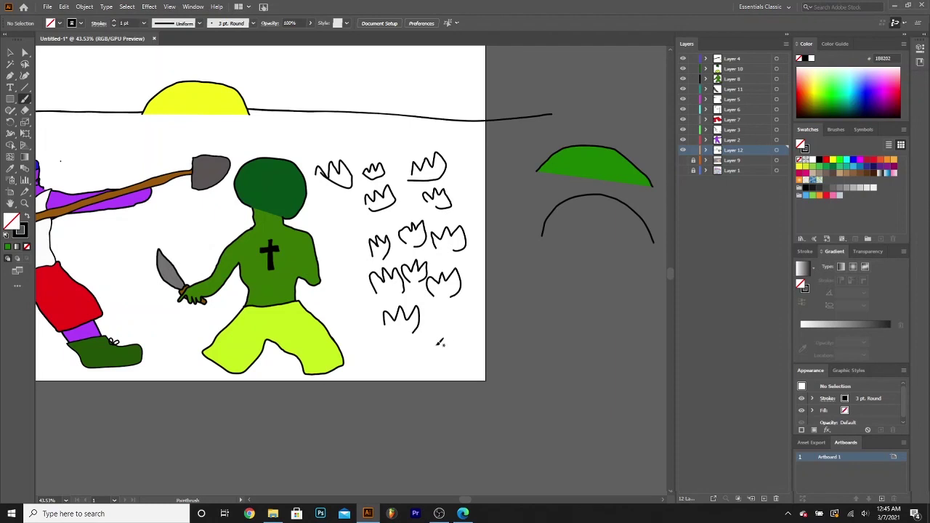
{"action": "mouse_move", "coordinate": [432, 340]}
{"action": "left_mouse_down"}
{"action": "mouse_move", "coordinate": [440, 319]}
{"action": "mouse_move", "coordinate": [464, 308]}
{"action": "mouse_move", "coordinate": [456, 342]}
{"action": "mouse_move", "coordinate": [437, 342]}
{"action": "left_mouse_up"}
{"action": "left_click_drag", "start_coordinate": [360, 362], "coordinate": [362, 352]}
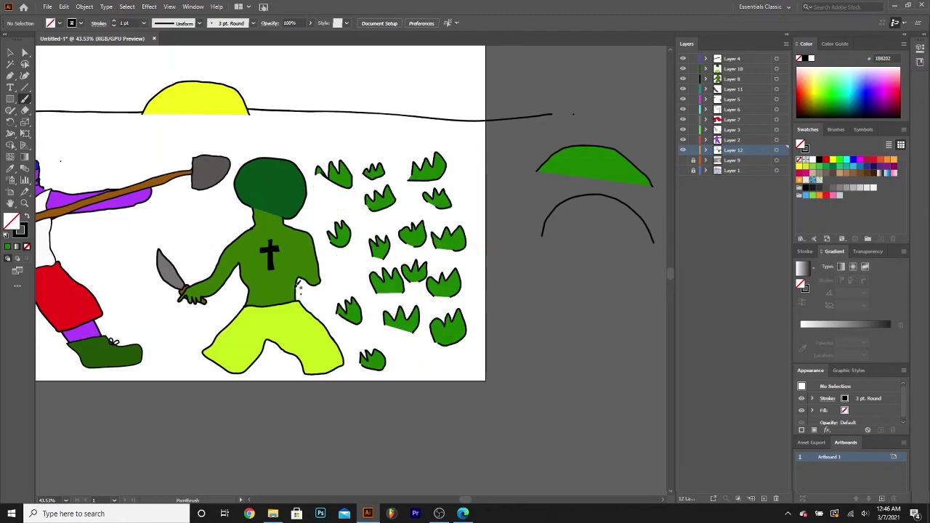